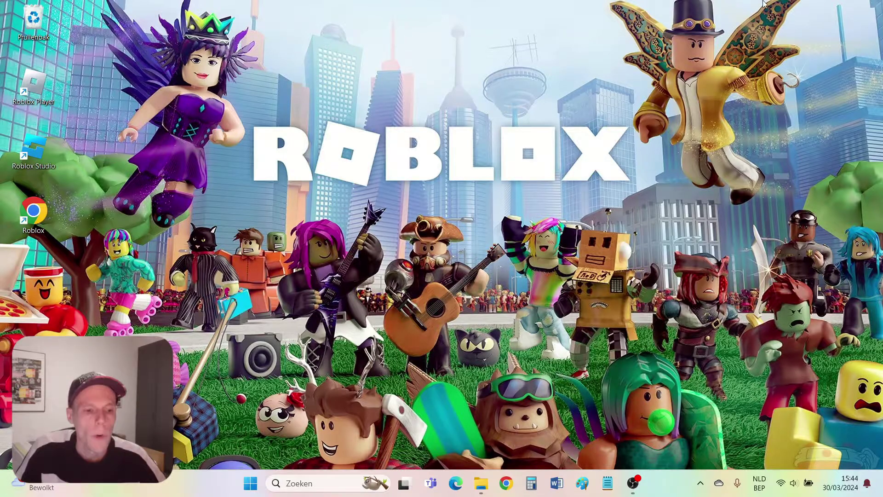
Launch Roblox Studio and create a new place from the Baseplate template
double_click(37, 155)
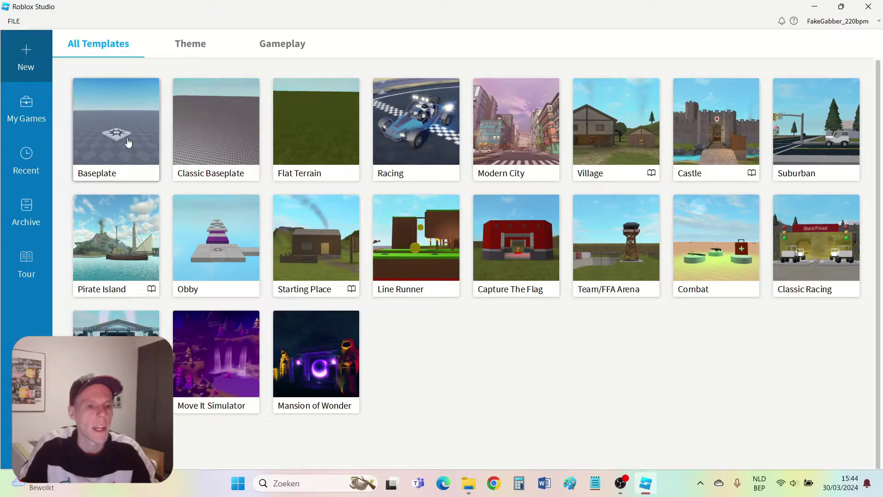
click(127, 141)
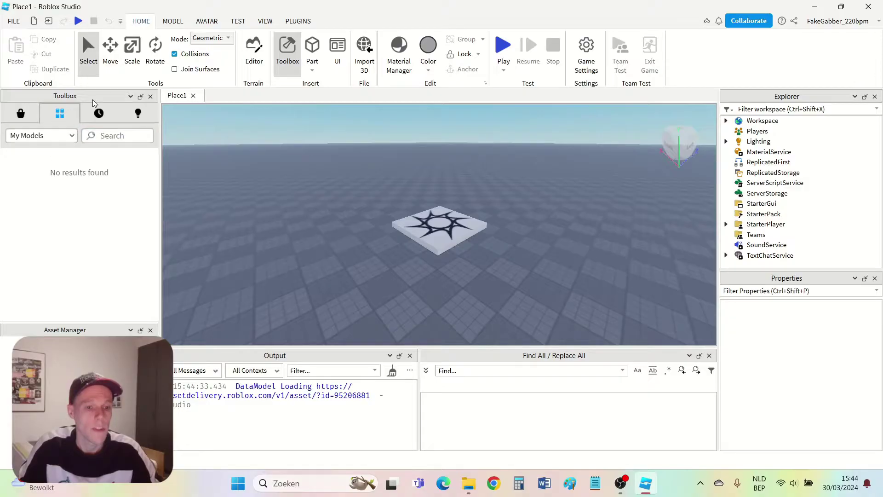
Search the Creator Store models for "gabber" and insert gabber's DJ booth [WORKING], accepting its scripts
click(266, 21)
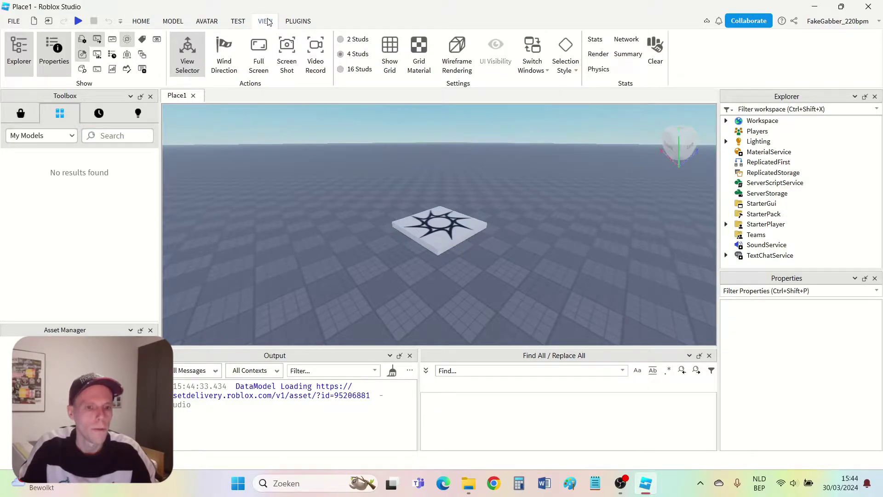
click(84, 55)
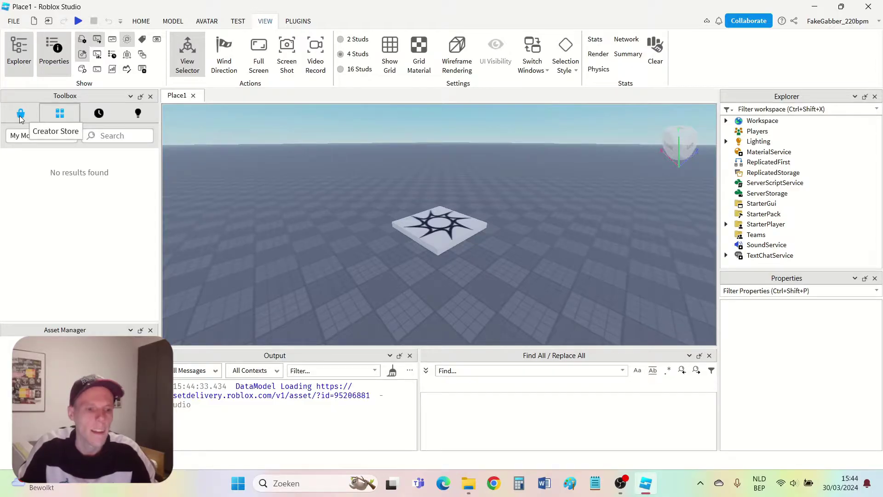
click(21, 118)
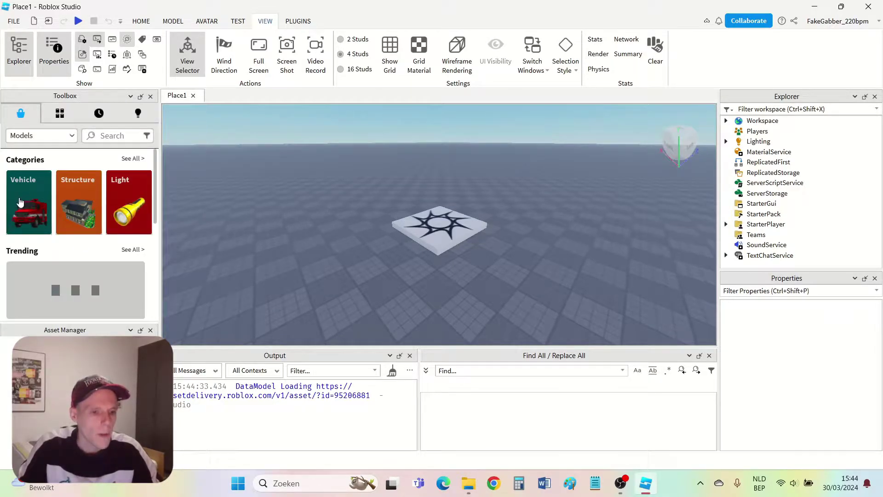
click(108, 137)
text(gabber)
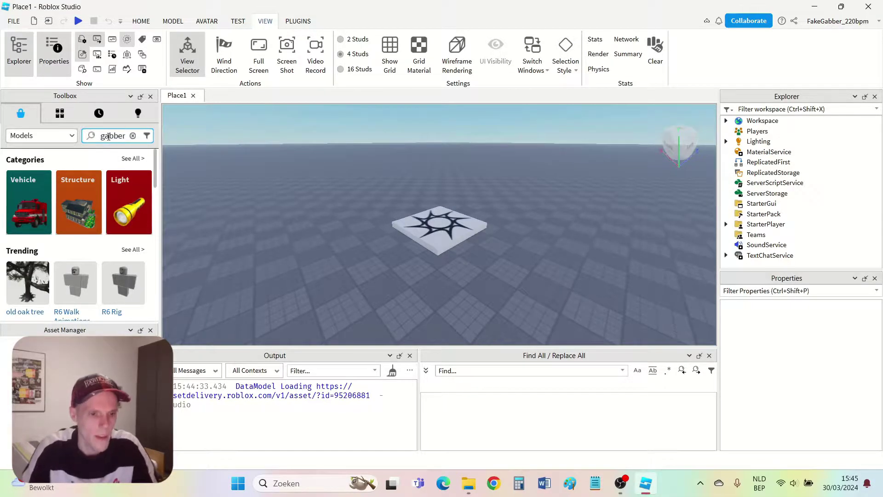
key(Return)
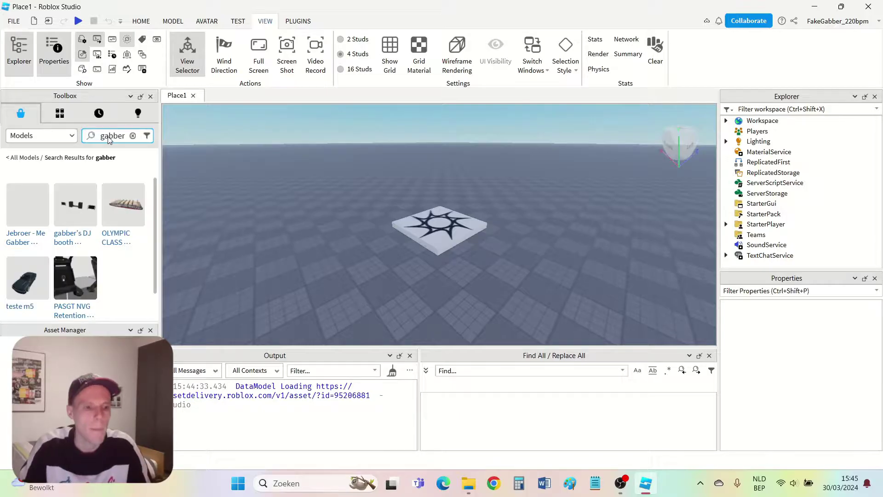
click(72, 211)
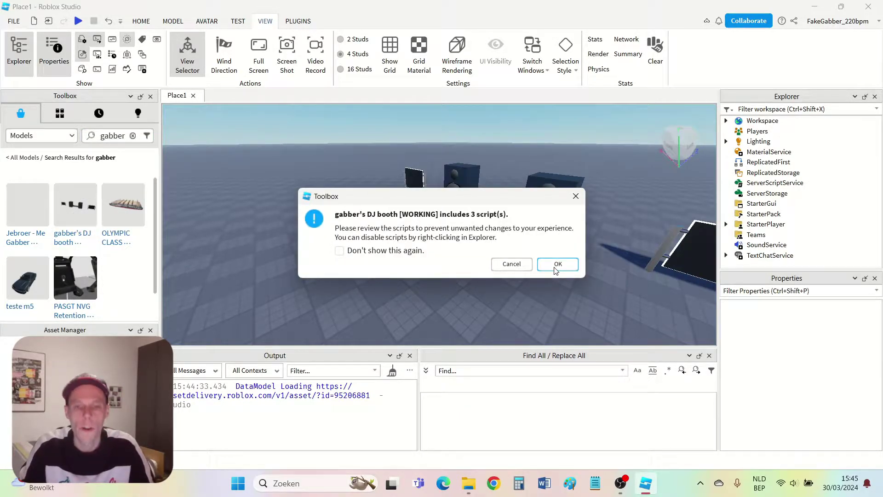
click(558, 265)
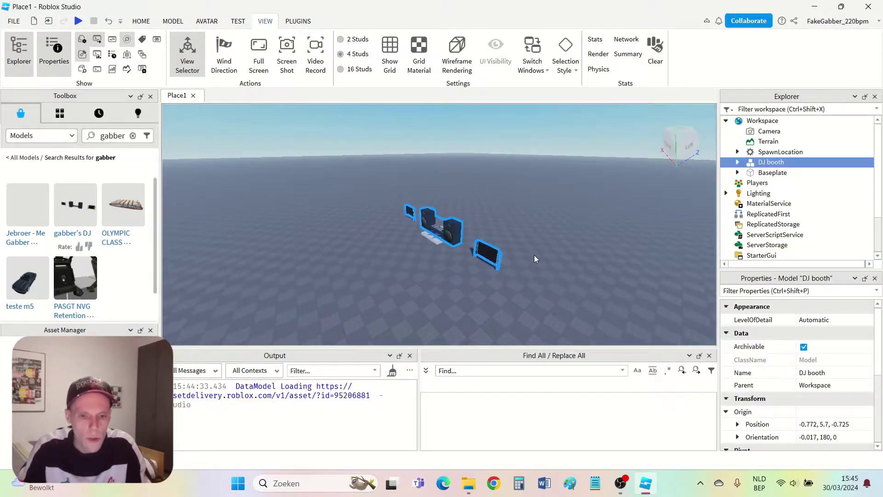
Move the DJ booth off the spawn location to about Z 12.9 and lower it to about Y 4.7
right_drag(534, 255, 534, 255)
scroll(534, 255, down, 5)
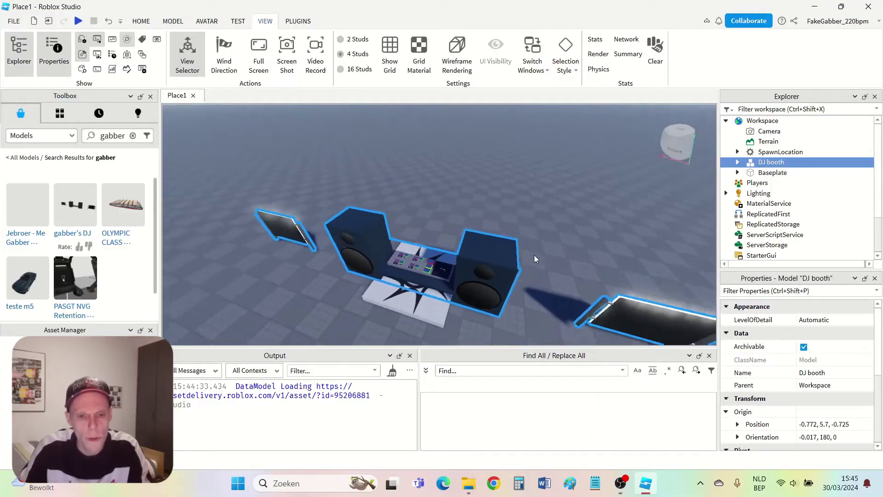
scroll(534, 255, down, 5)
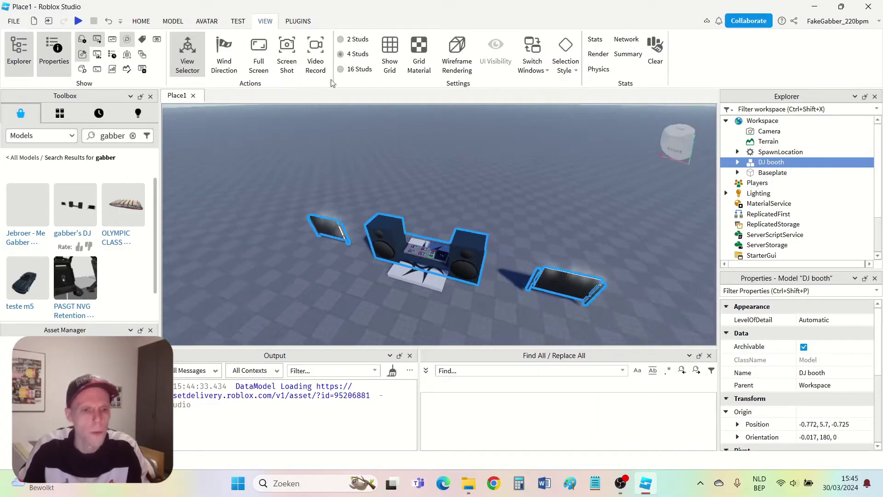
click(173, 22)
click(42, 51)
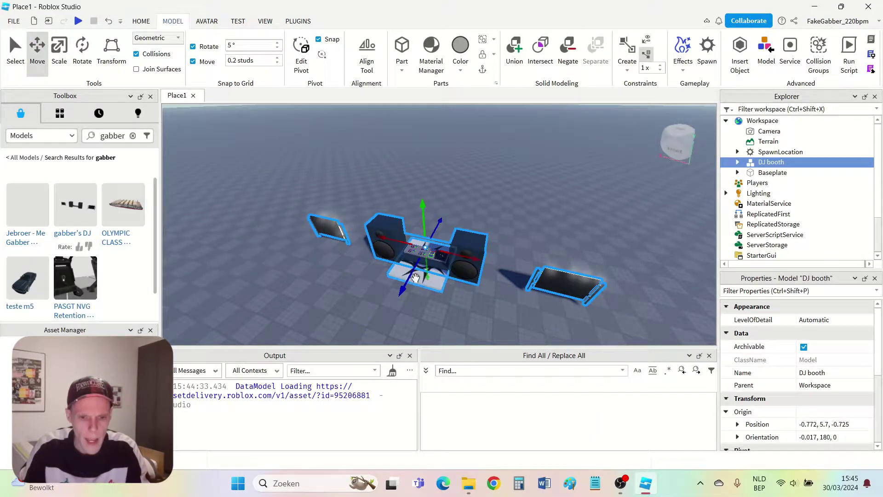
drag(429, 276, 429, 231)
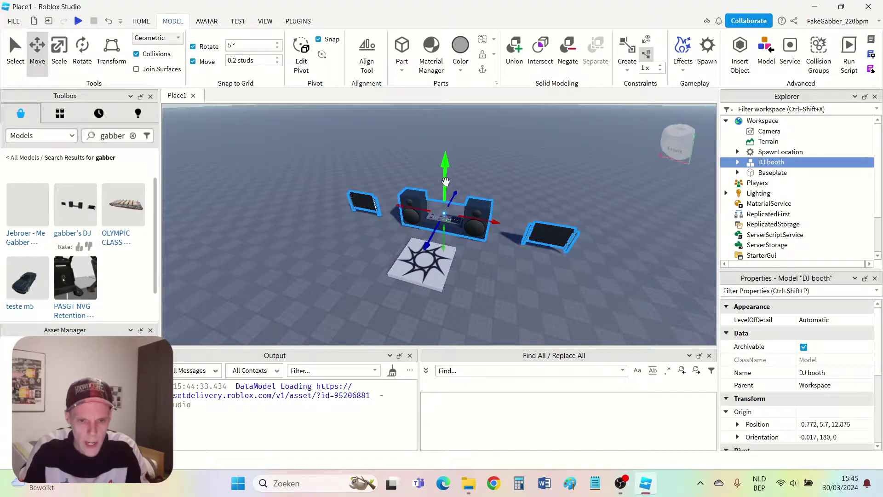
drag(445, 182, 445, 196)
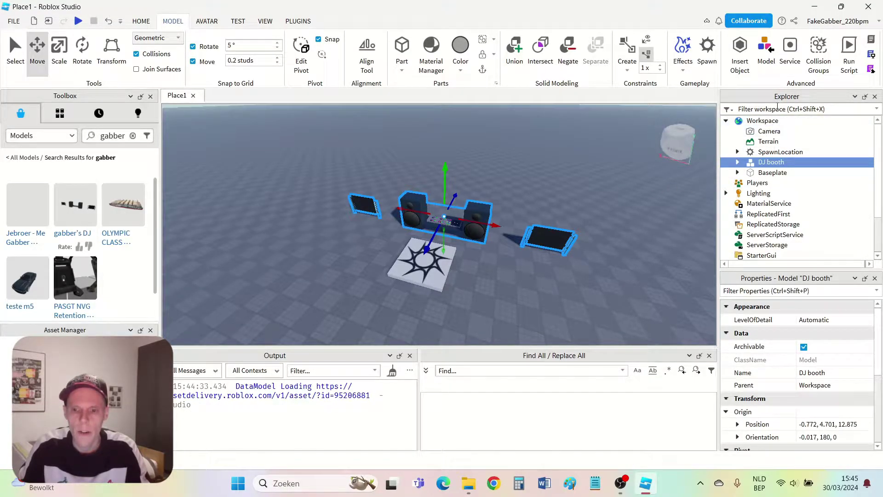
Expand the DJ booth model and cut its "[ungroup in StarterPlayerScripts]" folder
click(265, 21)
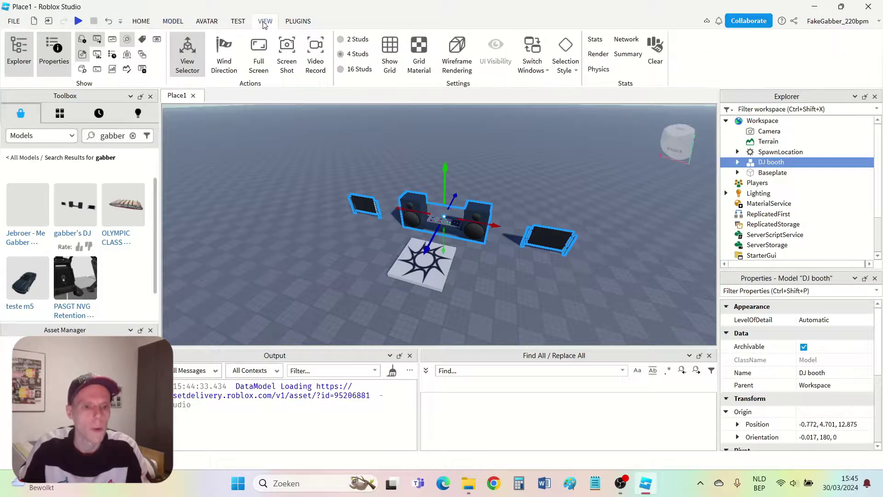
click(737, 163)
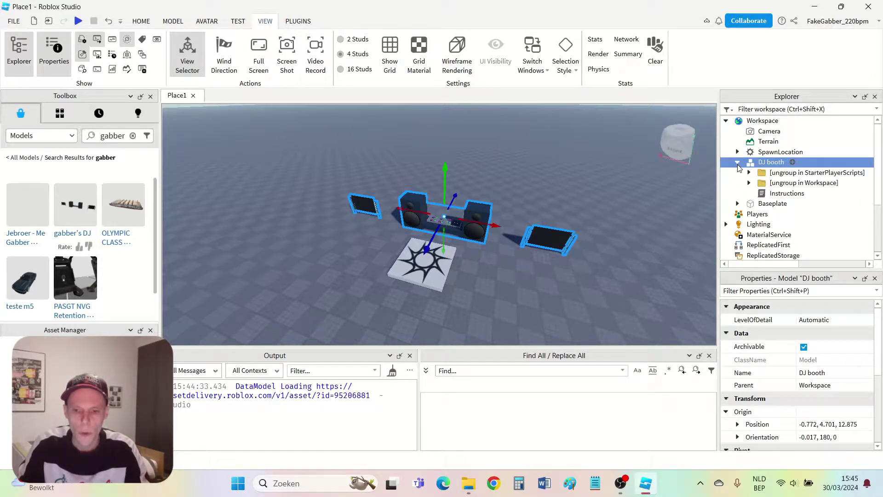
click(797, 177)
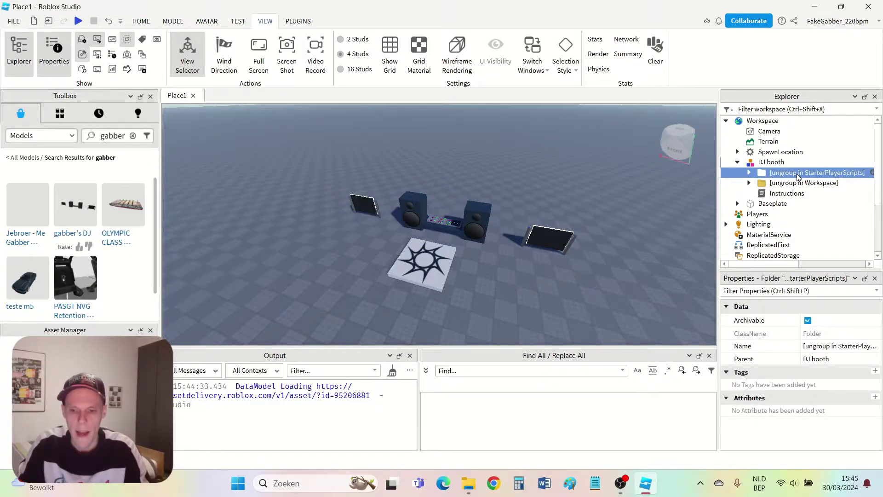
right_click(797, 177)
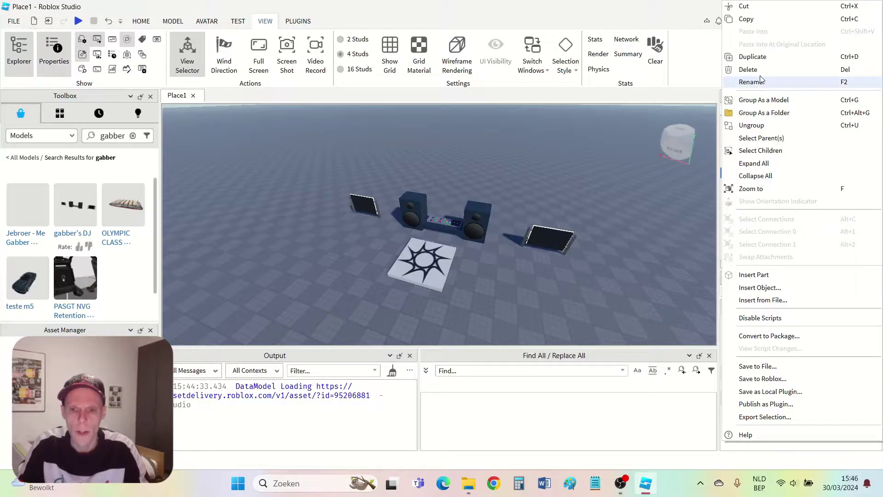
click(744, 6)
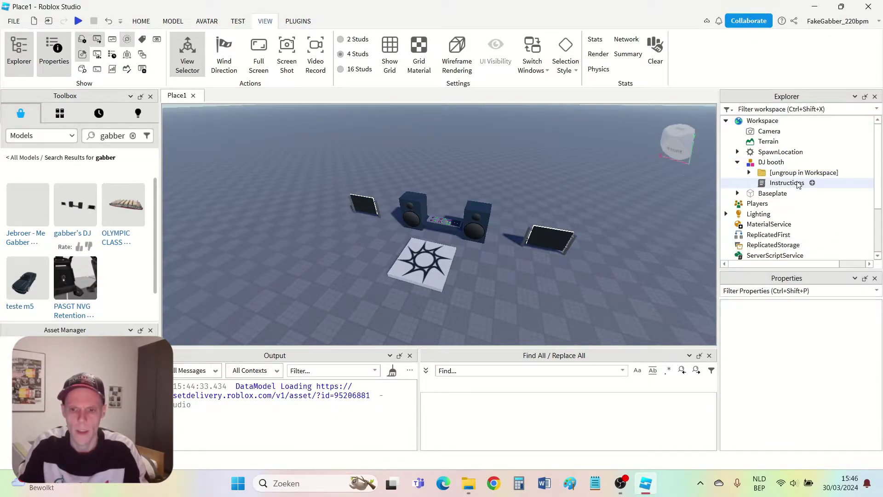
Paste the cut folder into StarterPlayerScripts under StarterPlayer and ungroup it there
scroll(767, 202, down, 5)
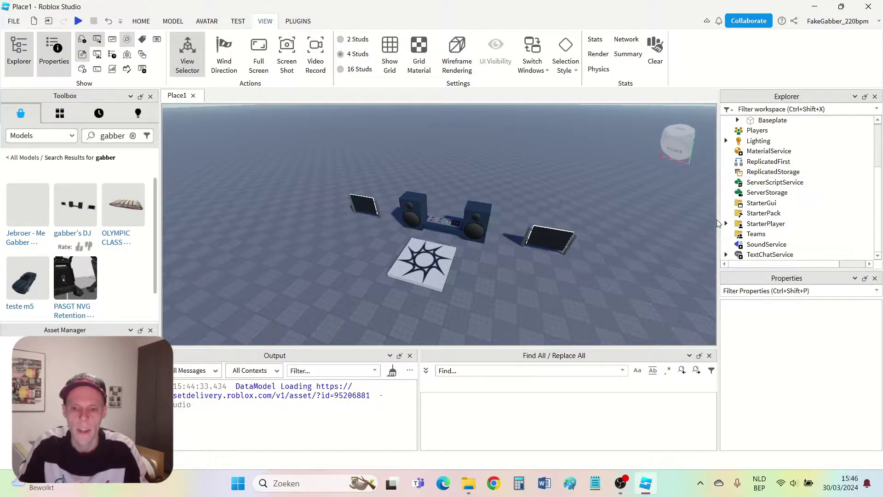
click(726, 224)
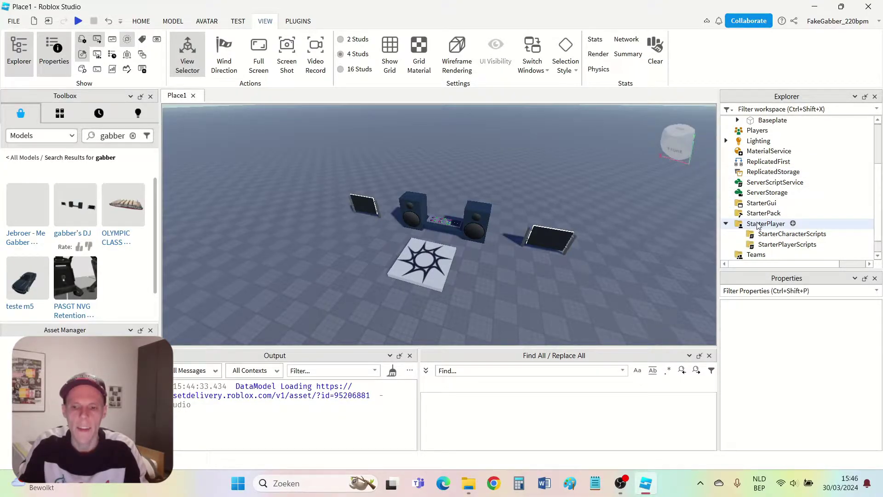
click(780, 246)
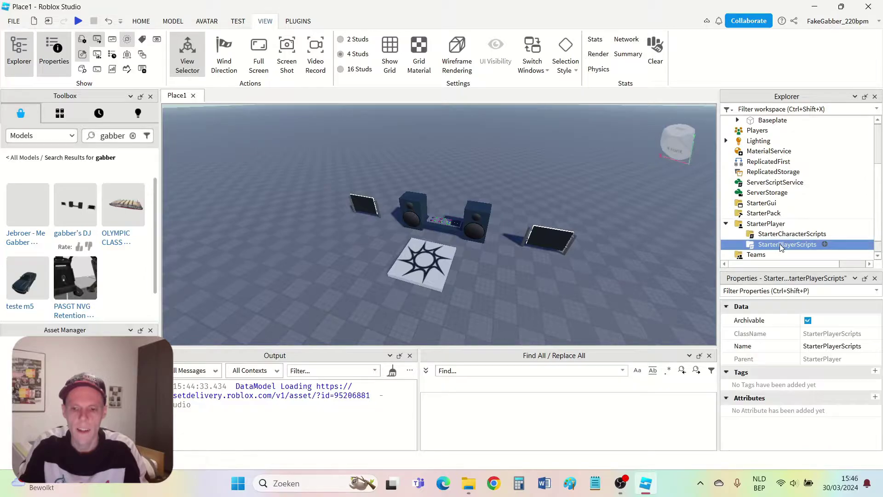
right_click(779, 244)
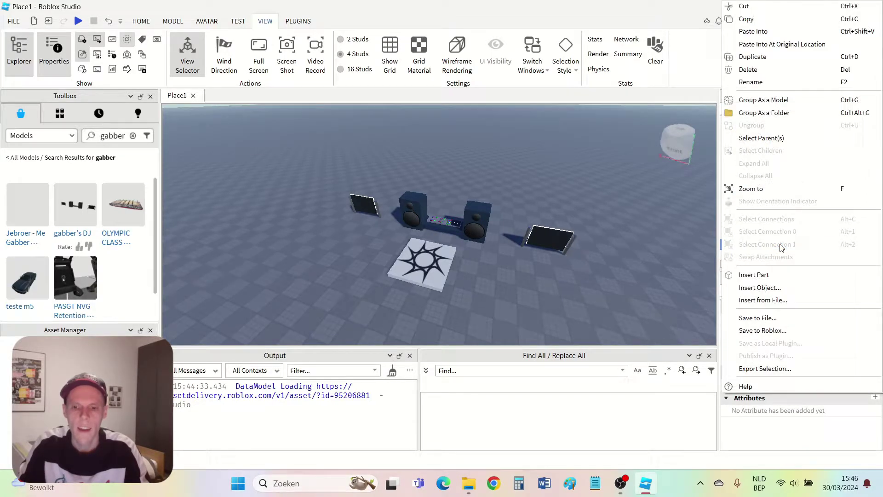
click(758, 32)
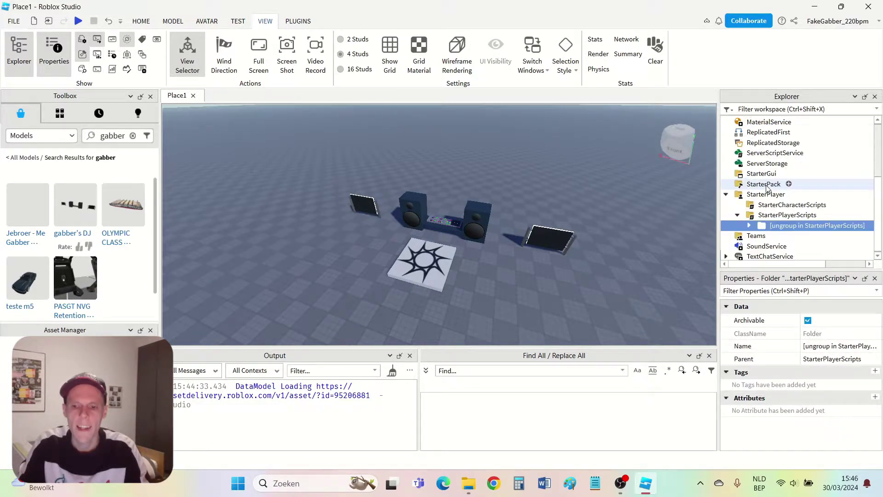
right_click(807, 227)
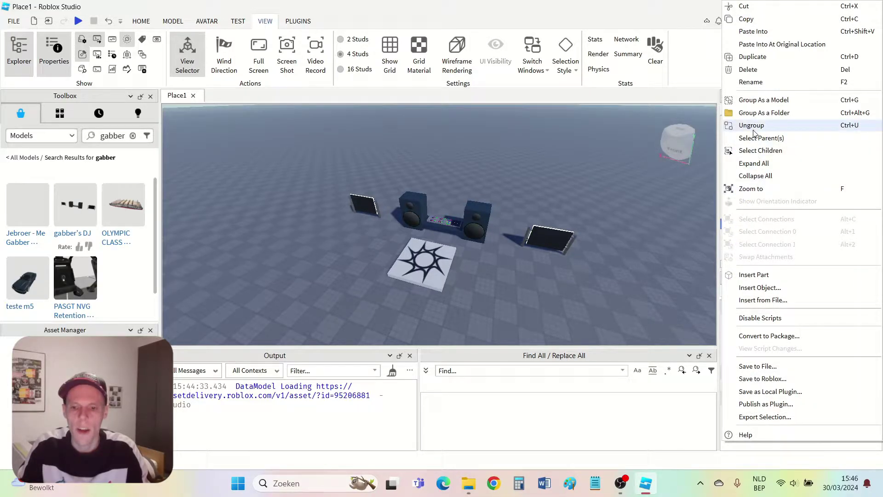
click(752, 125)
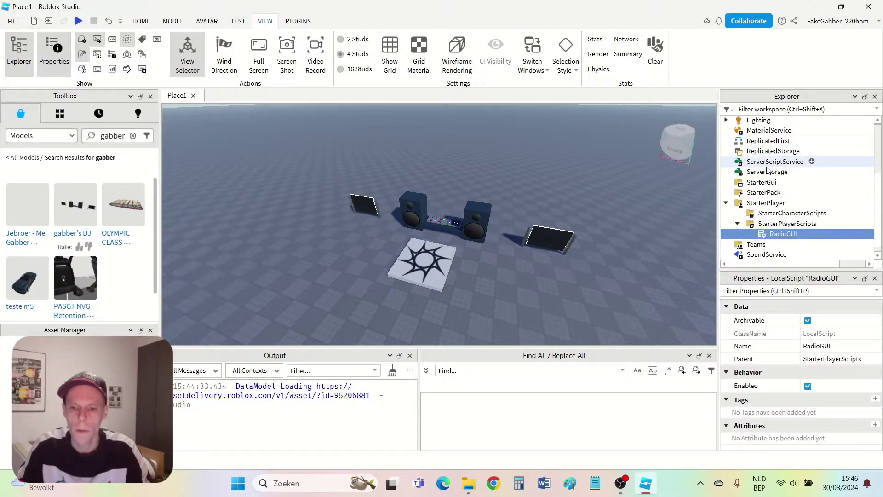
Cut the "[ungroup in Workspace]" folder out of the DJ booth model and paste it directly into Workspace
scroll(783, 206, up, 5)
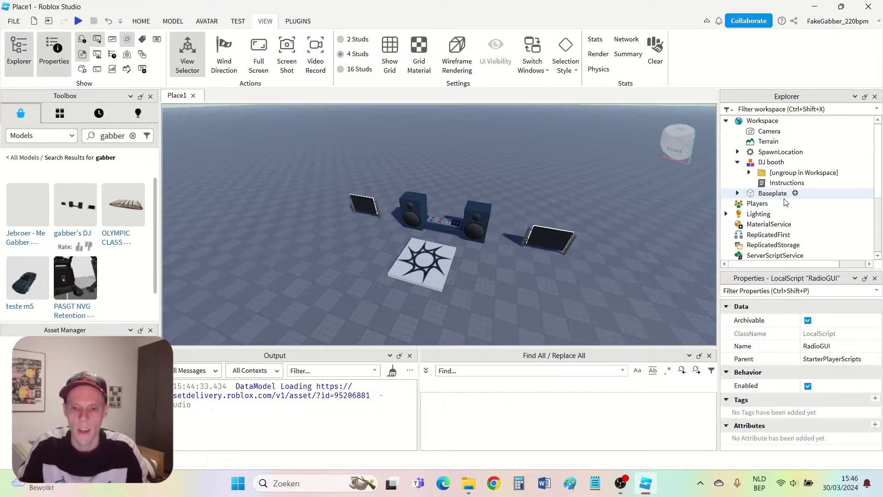
click(787, 173)
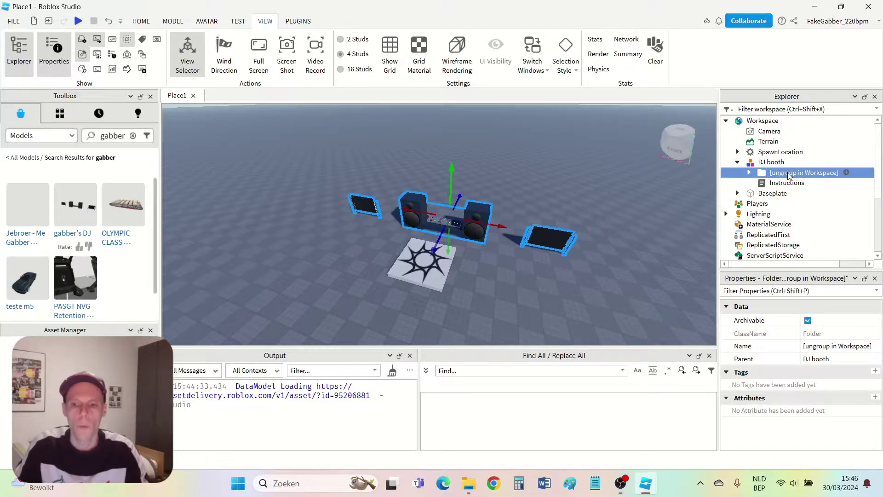
right_click(788, 172)
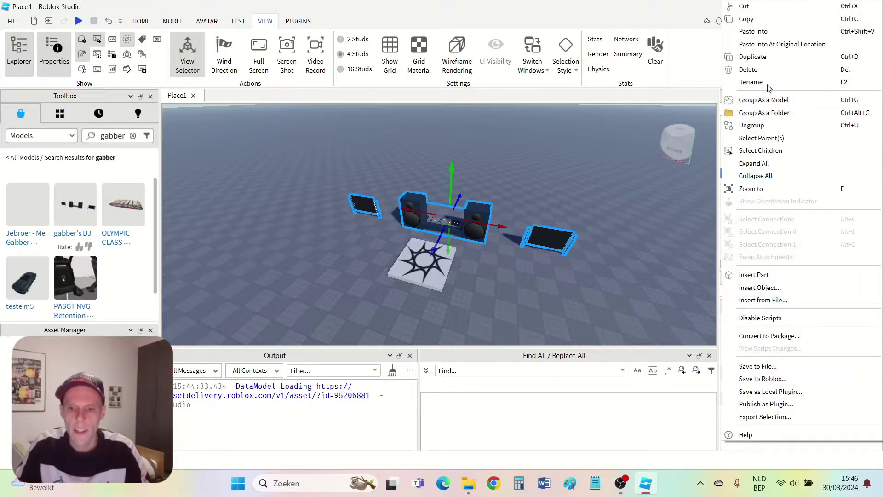
click(743, 8)
click(762, 121)
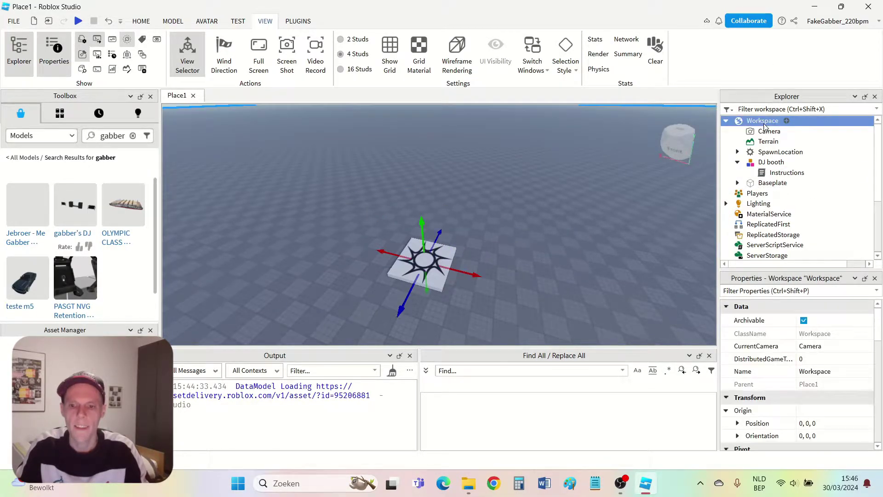
right_click(763, 125)
click(765, 130)
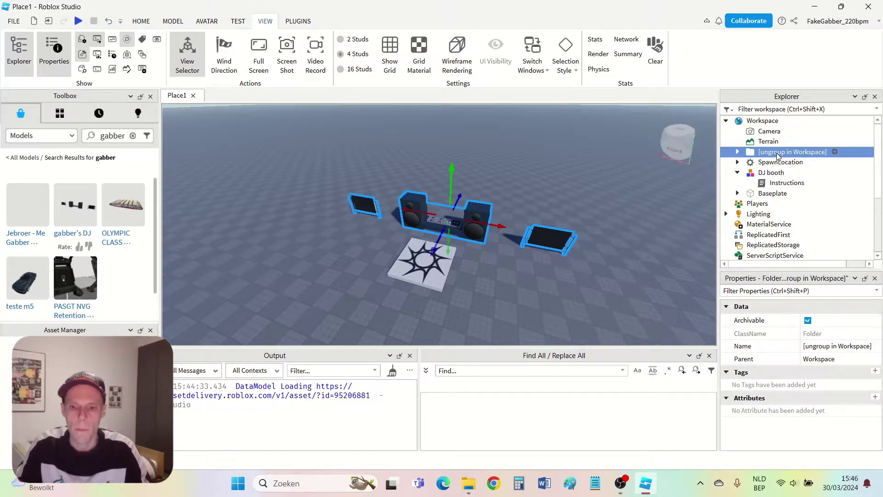
Ungroup the "[ungroup in Workspace]" folder and select the Radio model in Workspace
right_click(778, 157)
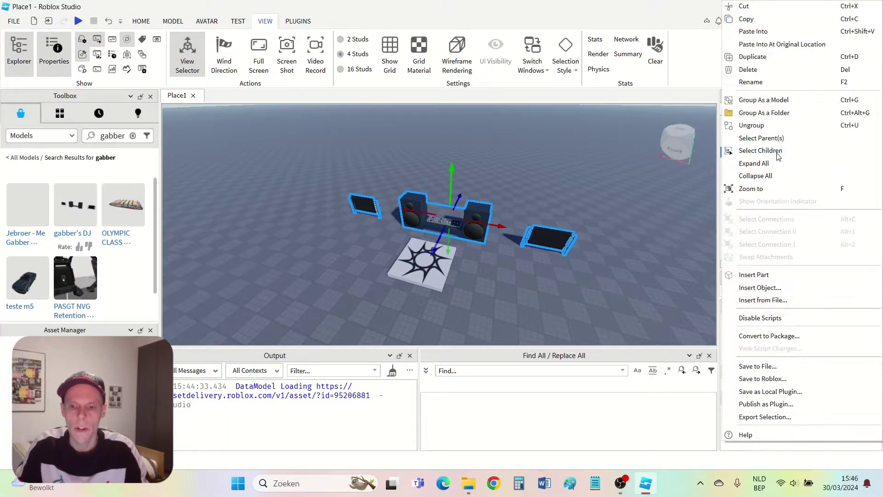
click(757, 127)
click(765, 184)
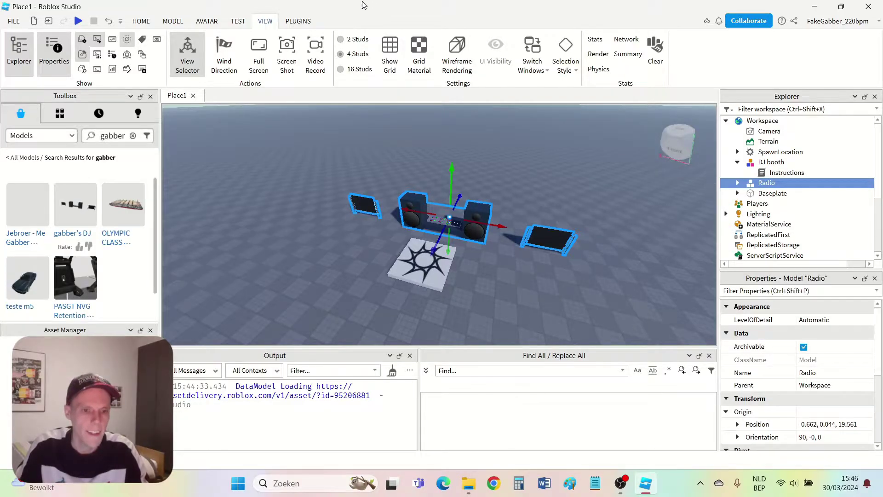
Start a play test of the place to try out the DJ booth
click(238, 23)
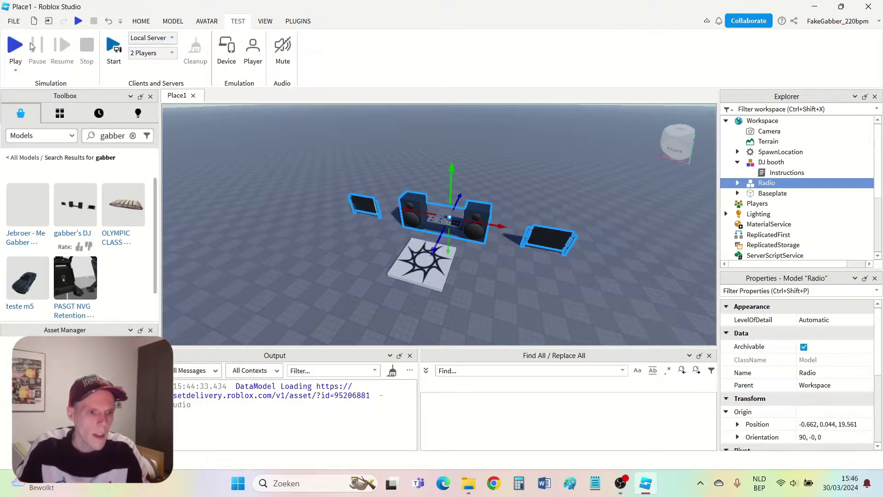
click(14, 45)
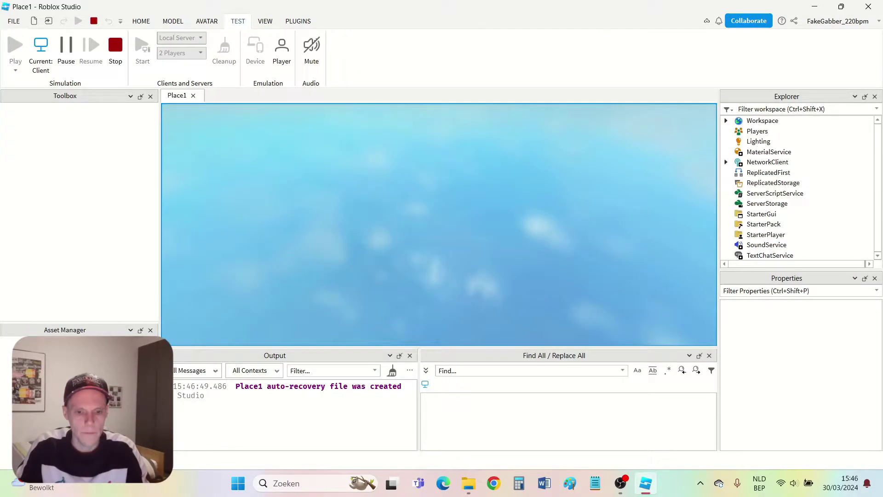
Walk the character behind the DJ booth and play the preset track "Tokyo Machine - PLAY" from its song menu
key(s)
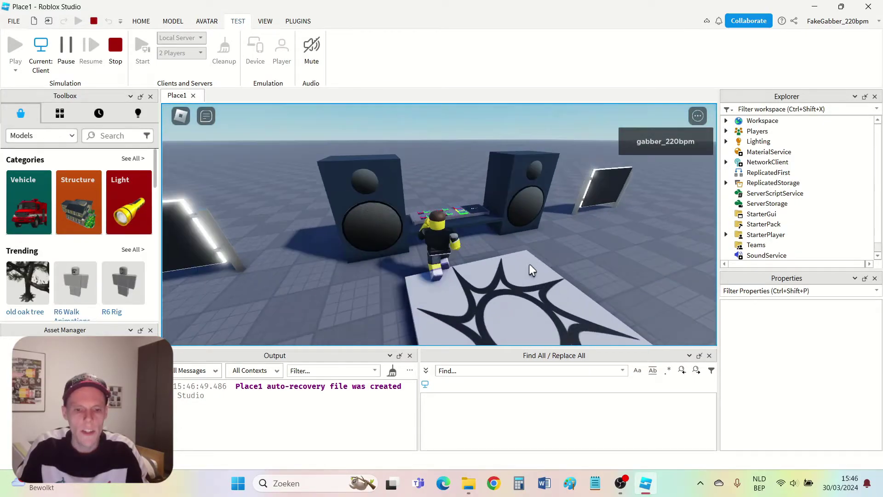
key(w)
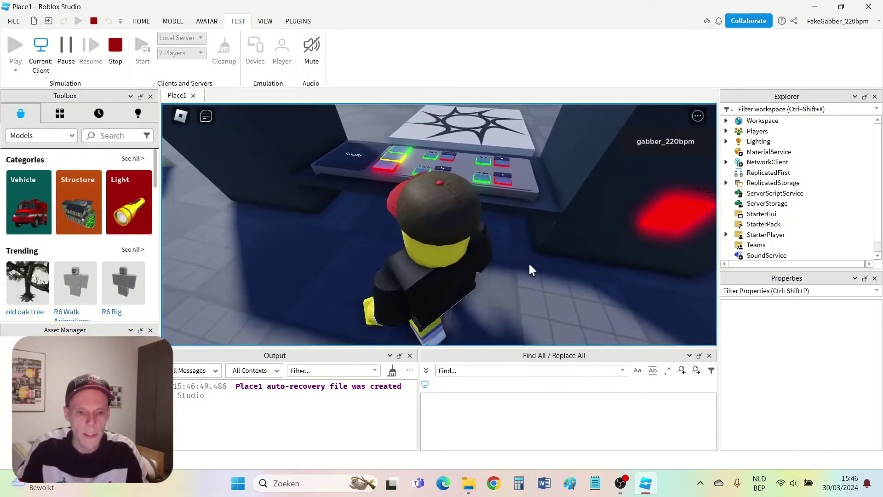
click(404, 198)
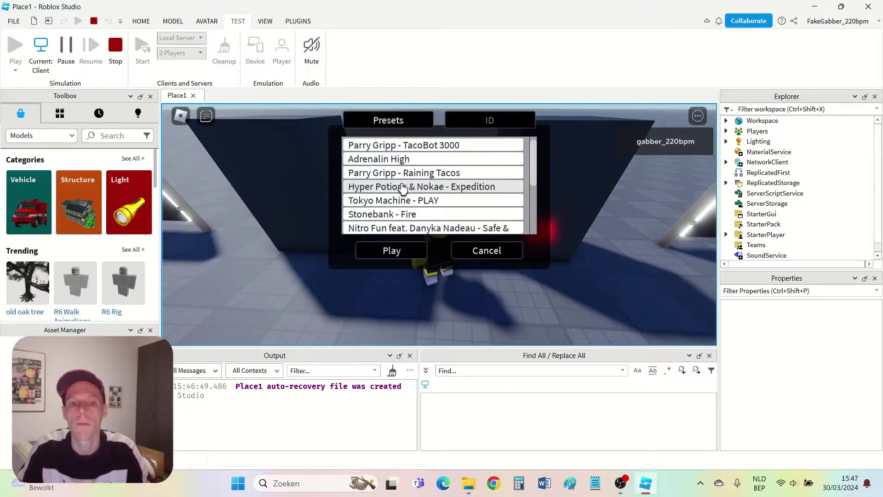
click(390, 202)
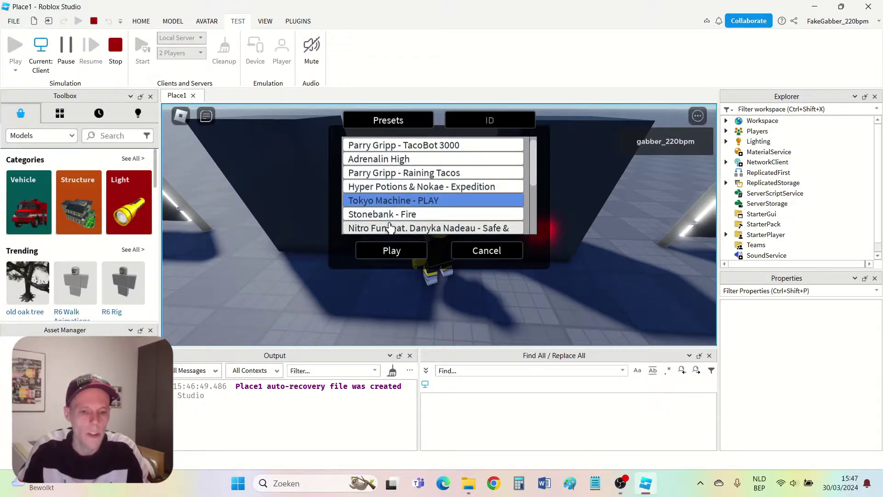
click(390, 252)
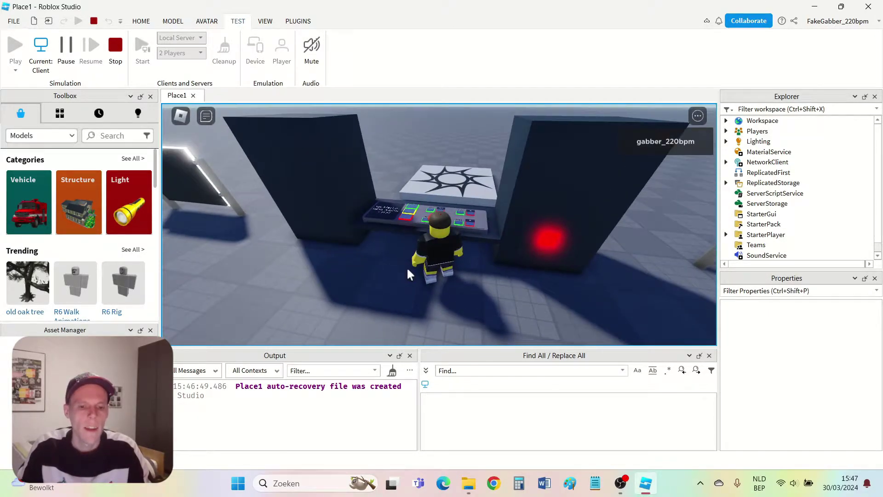
Examine the booth's now-playing display and control panel up close, and stop the track
key(w)
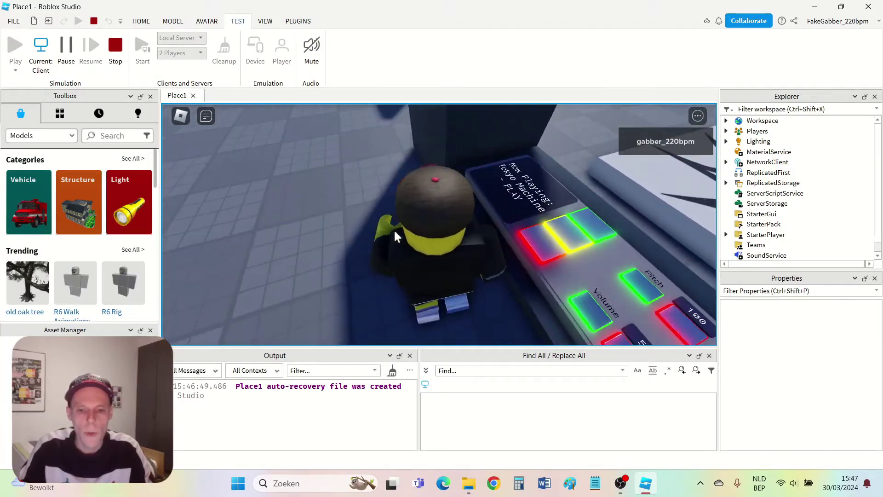
scroll(381, 221, down, 3)
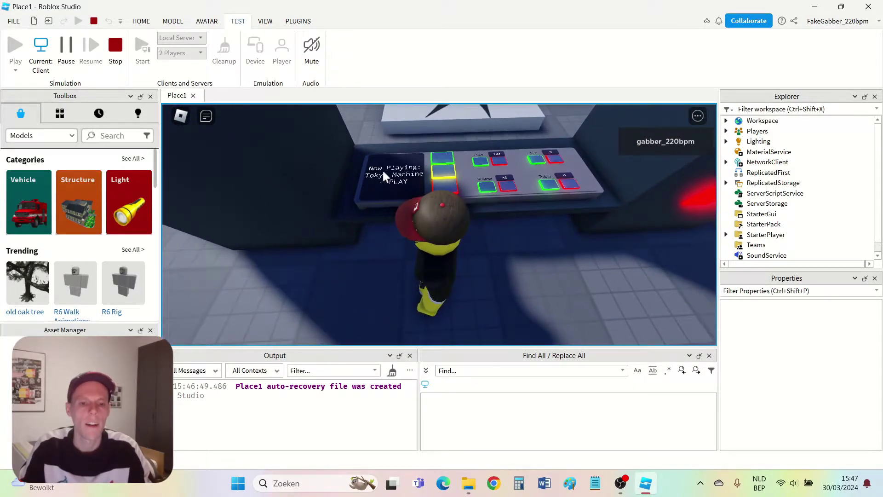
scroll(490, 243, down, 2)
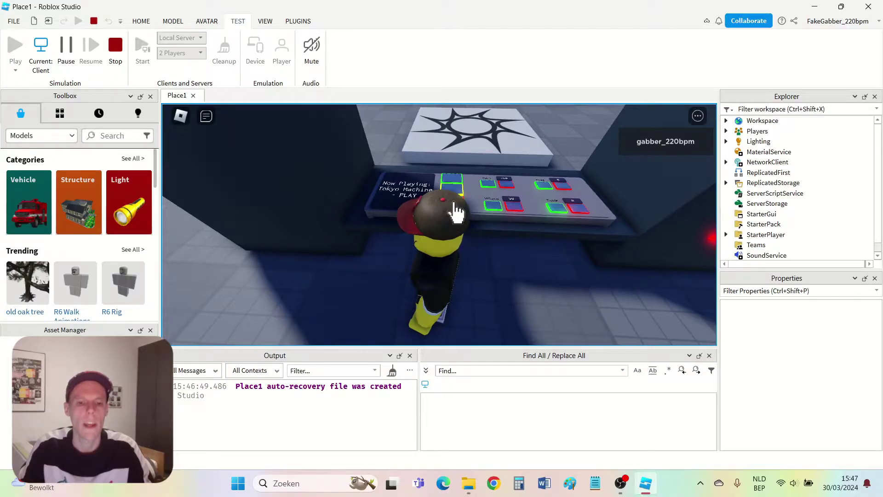
key(s)
scroll(473, 244, up, 2)
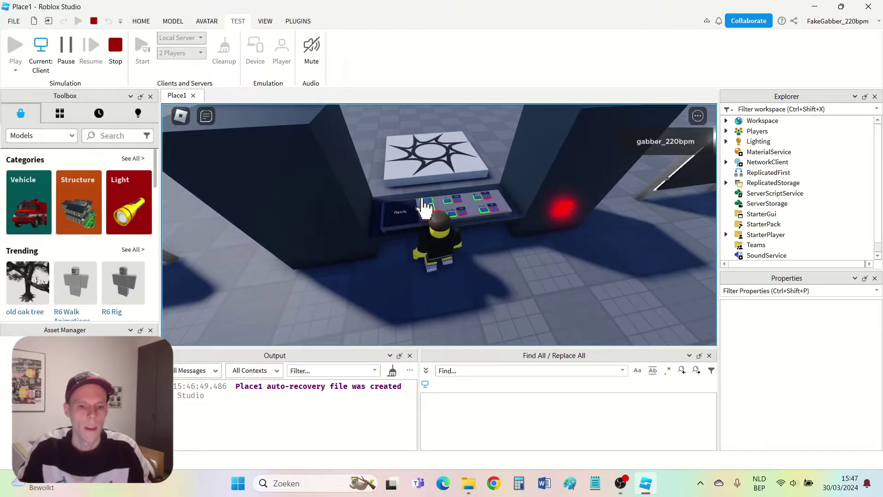
Reopen the booth's song menu and play the track with Roblox music ID 142376088
click(423, 201)
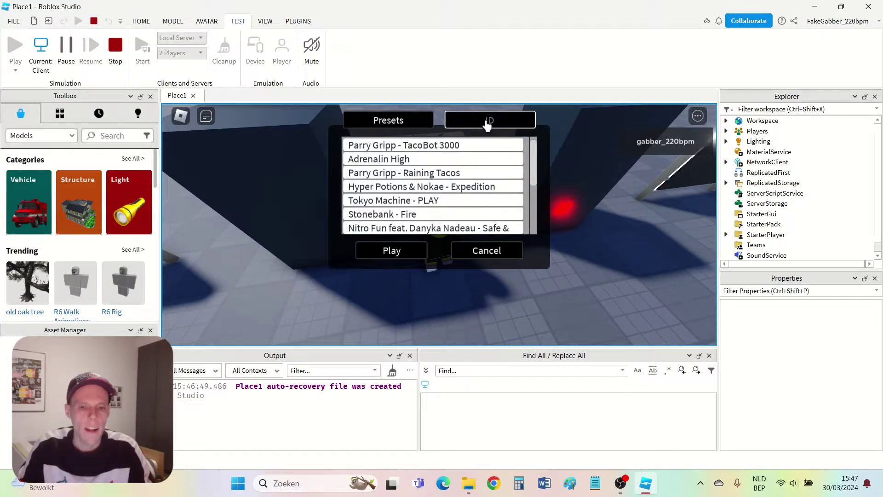
click(487, 121)
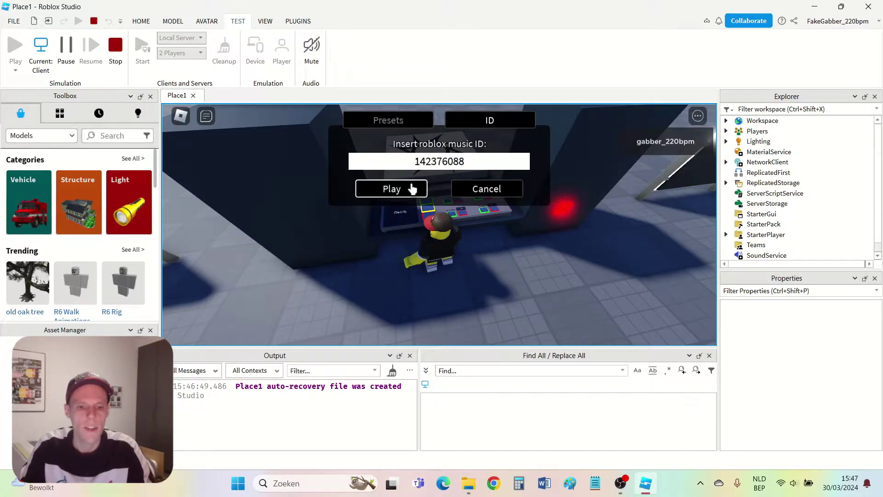
click(412, 189)
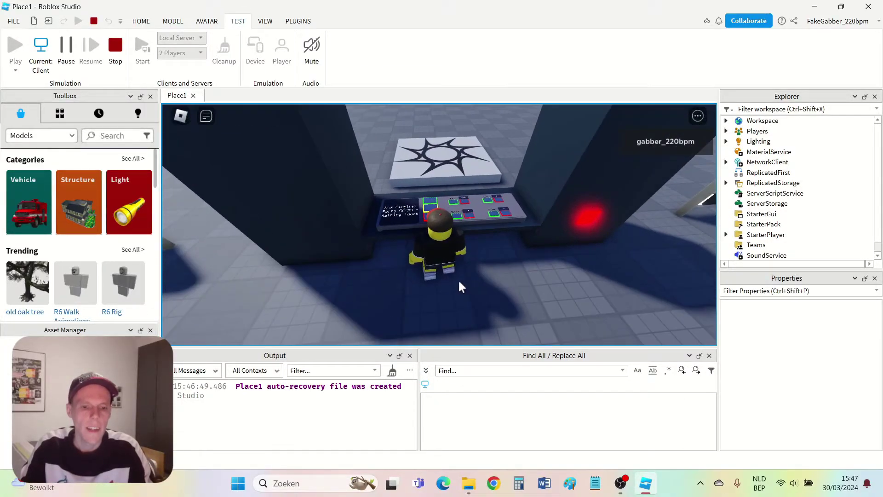
Check the booth's display for the ID track, stop the music and end the play test
scroll(461, 287, up, 2)
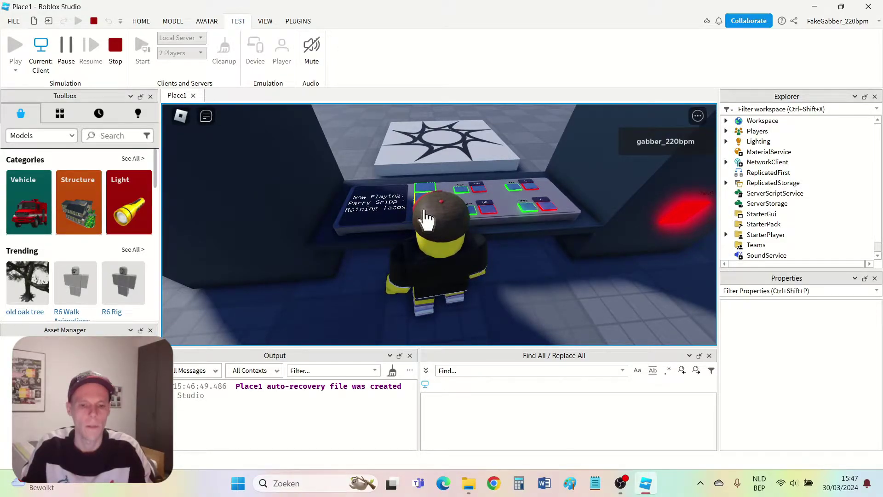
key(w)
scroll(536, 285, down, 3)
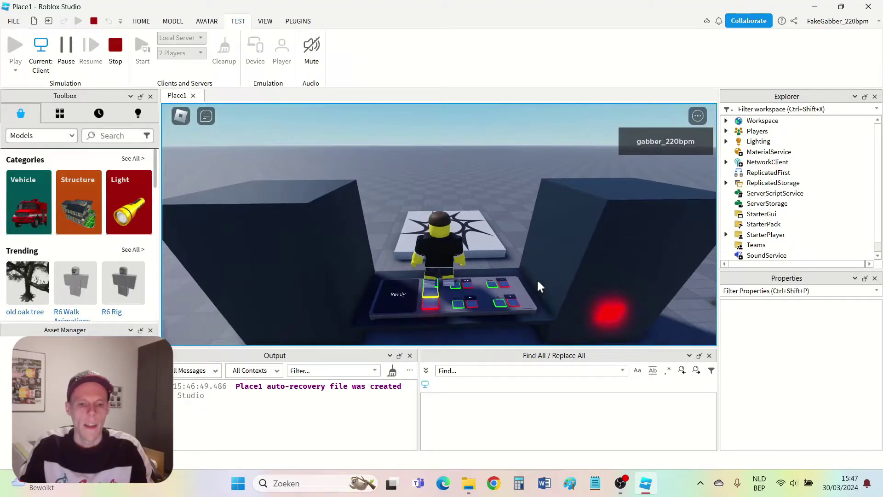
scroll(539, 286, down, 2)
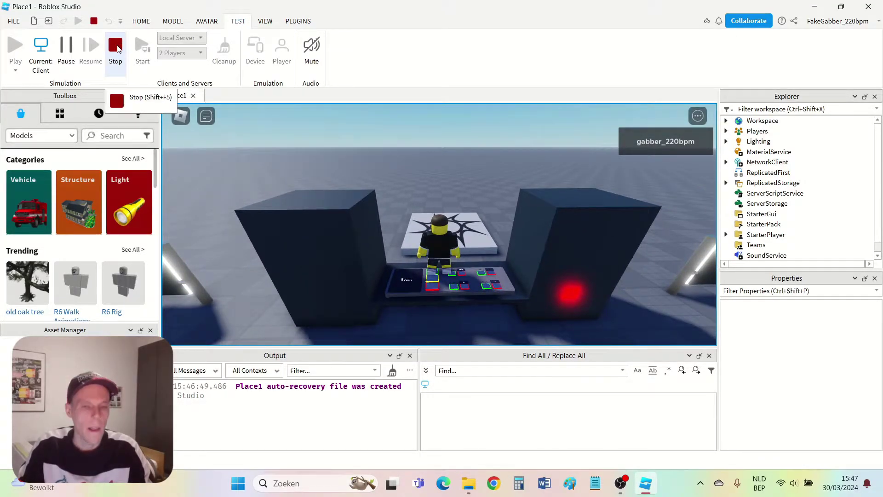
click(116, 46)
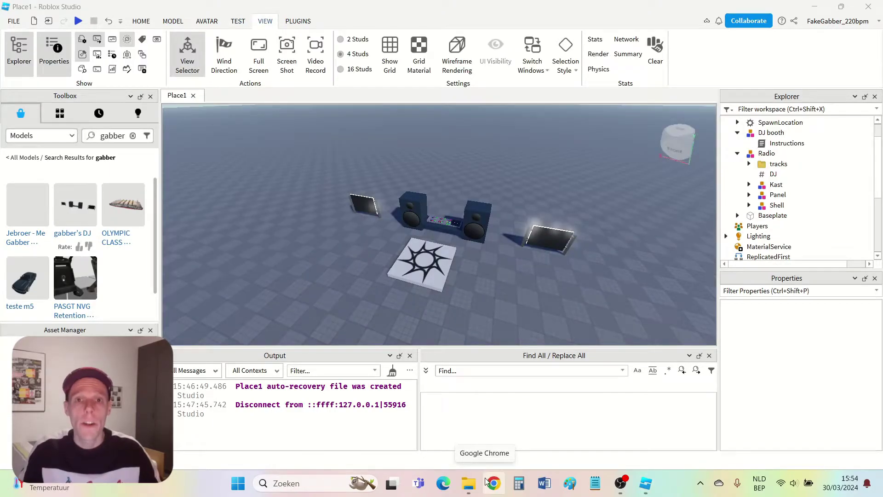
Switch to Chrome and browse the Electronic genre in the audio section of the Roblox Creator Store
click(492, 483)
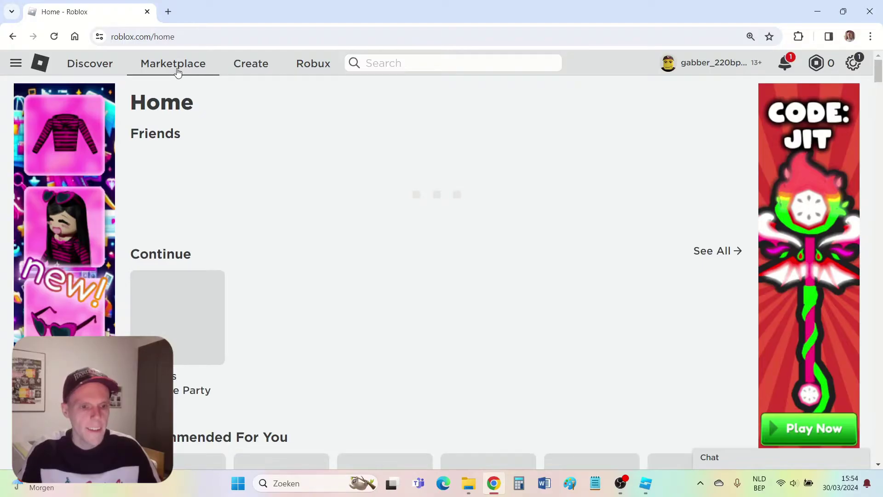
click(248, 68)
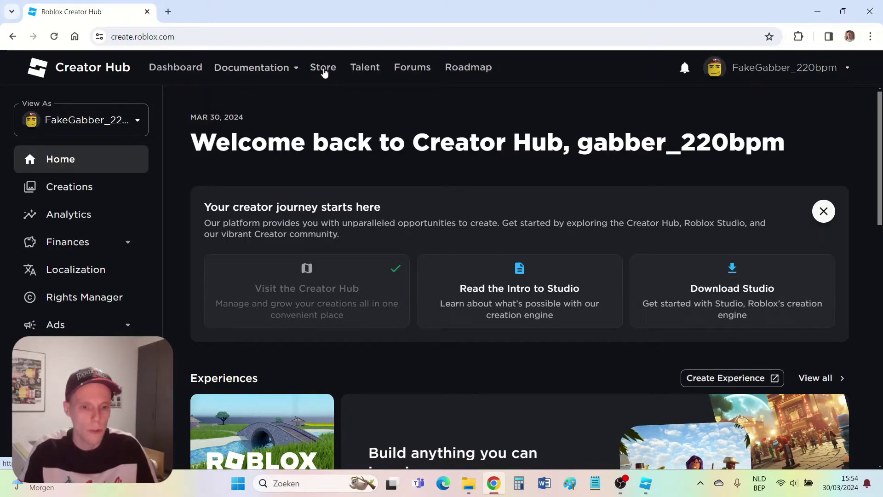
click(323, 69)
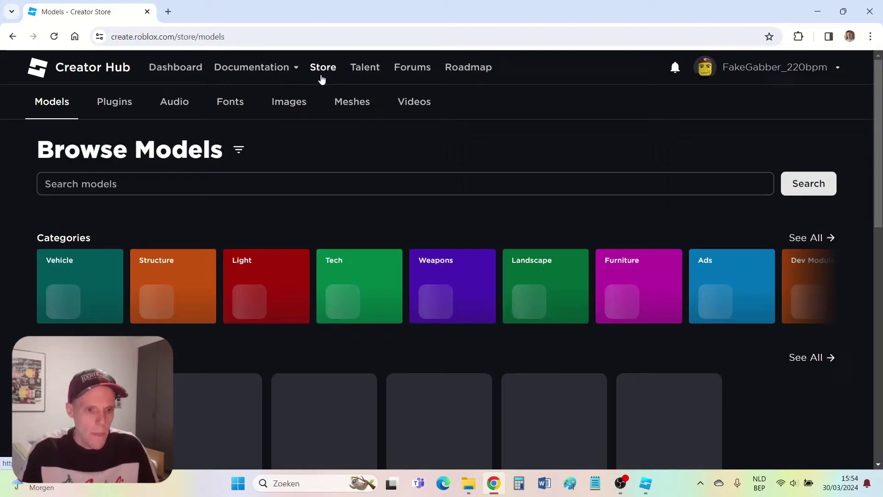
click(174, 102)
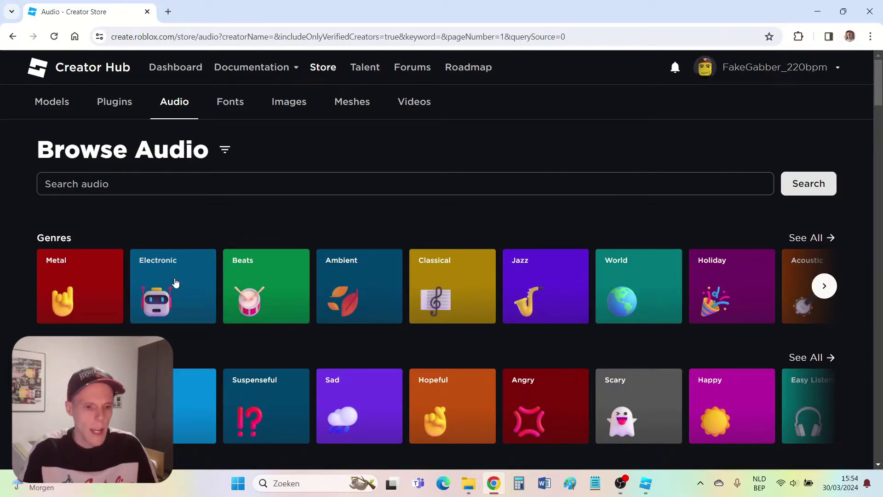
click(175, 282)
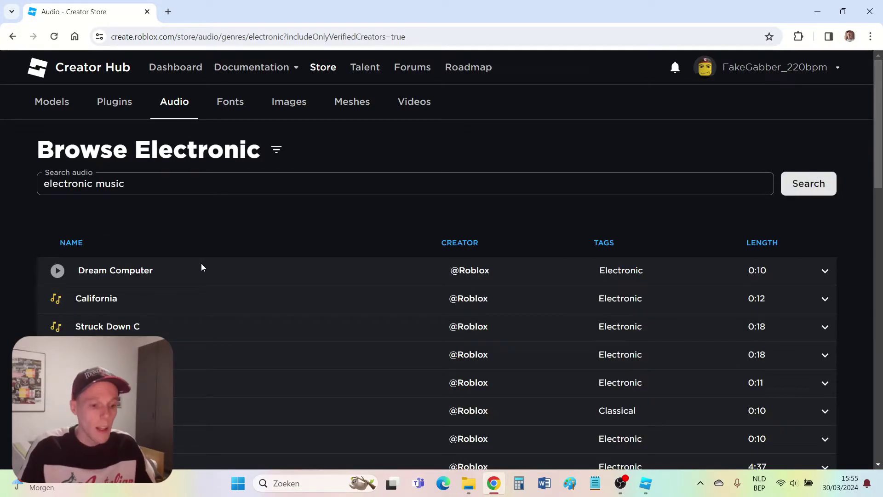
Preview a few seconds of the "Dream Computer" track and pause it
scroll(195, 269, down, 1)
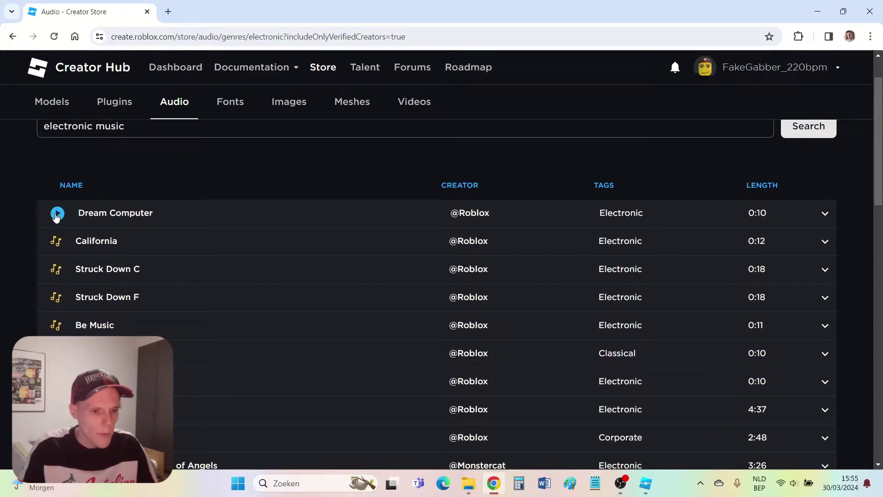
click(56, 214)
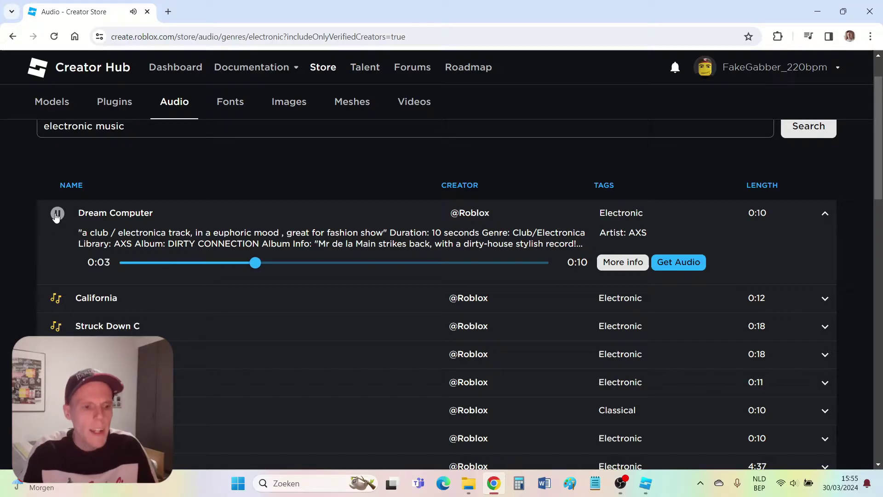
click(57, 214)
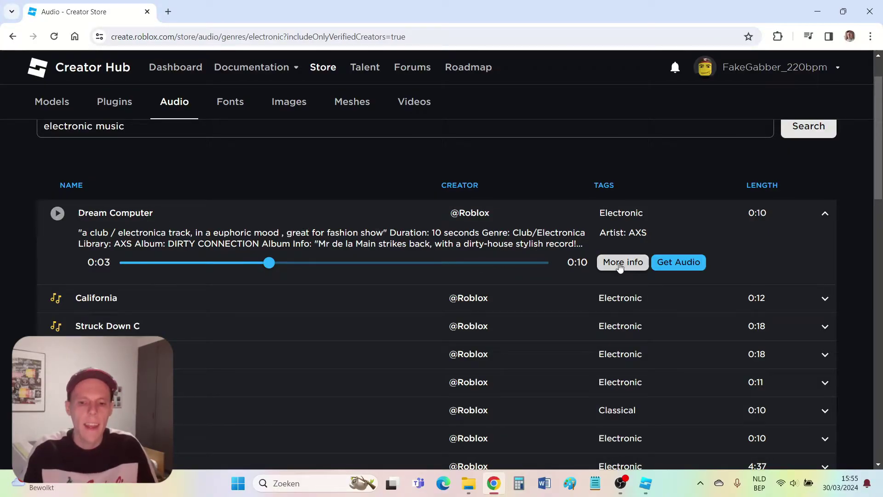
click(620, 265)
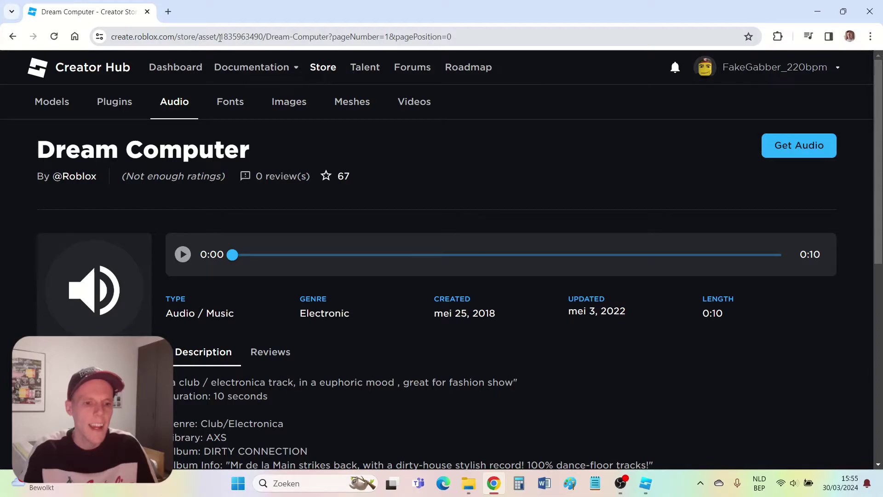
drag(220, 37, 270, 39)
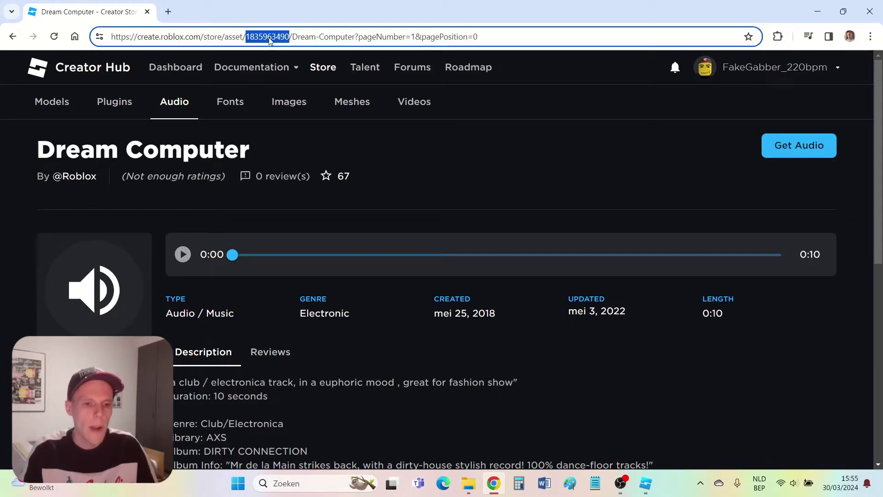
right_click(270, 39)
click(317, 143)
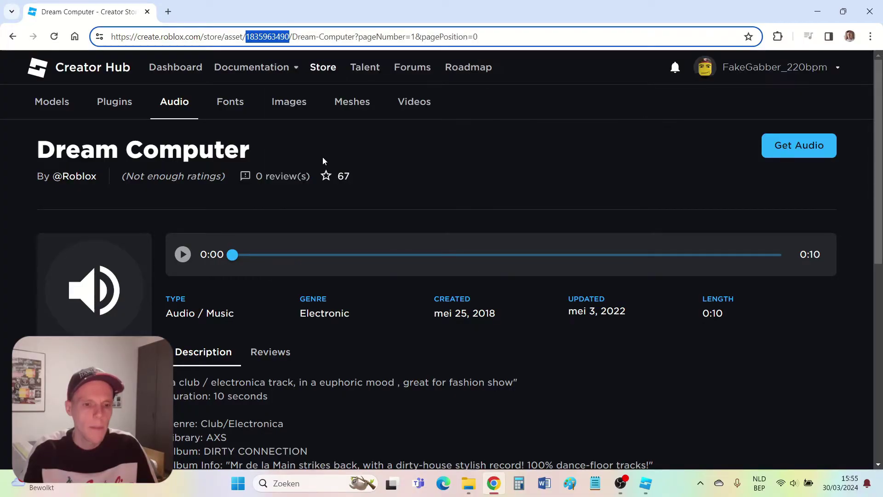
Switch back to Roblox Studio and insert a Sound object into the Radio model's tracks folder
click(645, 482)
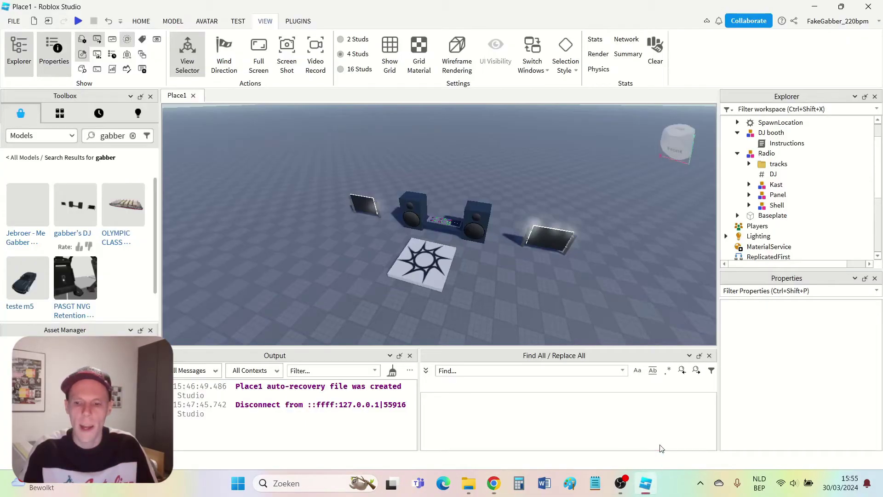
click(795, 164)
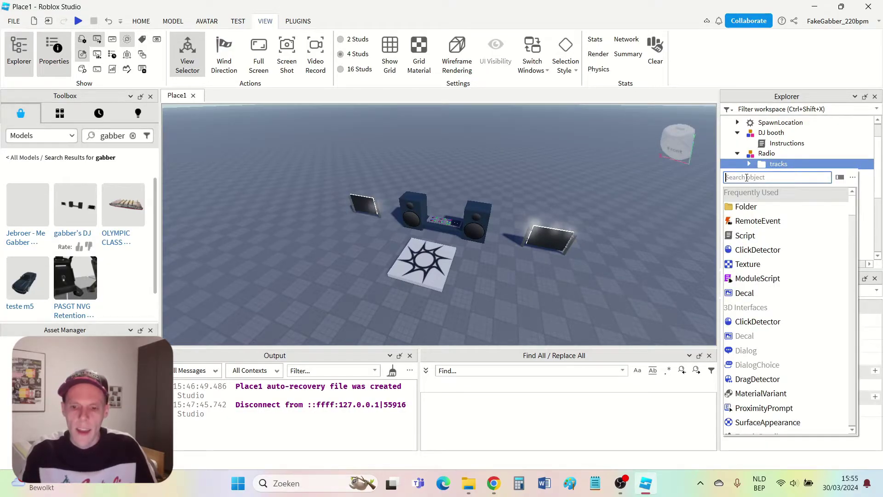
text(sound)
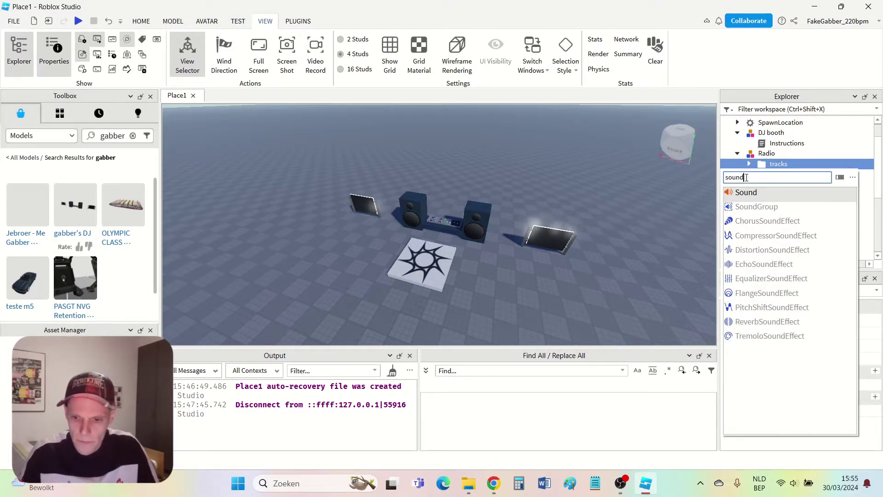
click(742, 195)
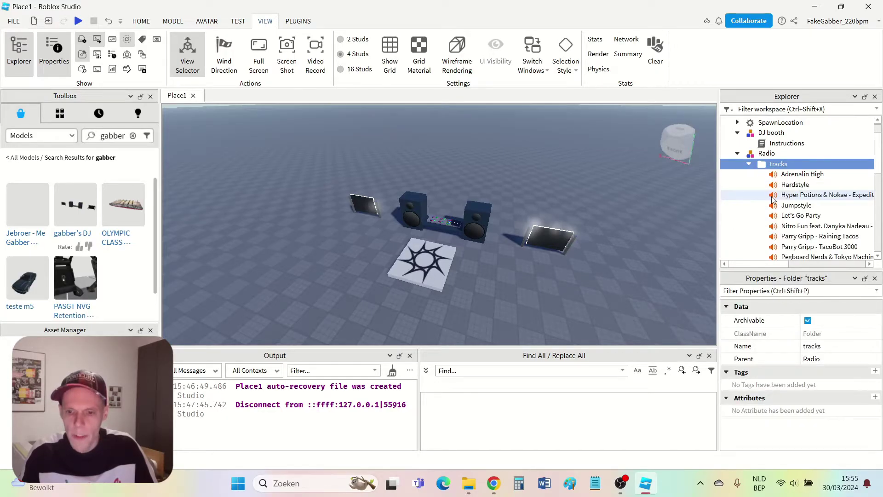
scroll(792, 180, down, 2)
scroll(790, 179, down, 1)
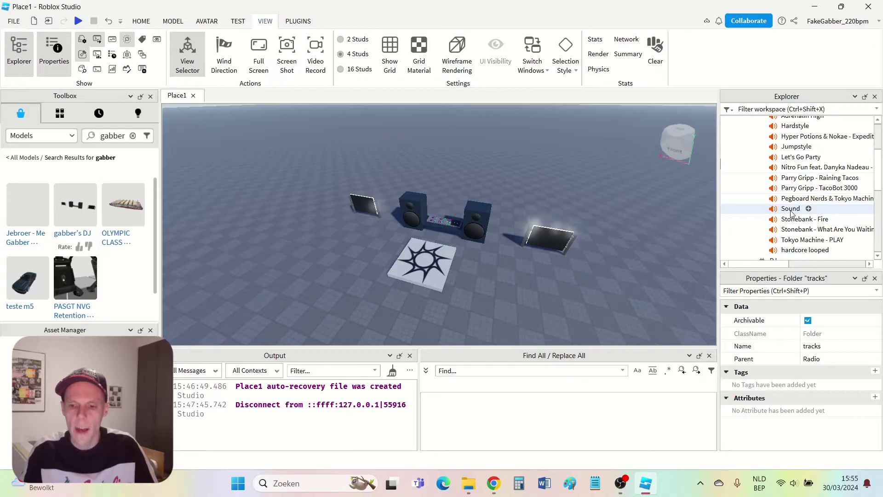
click(790, 210)
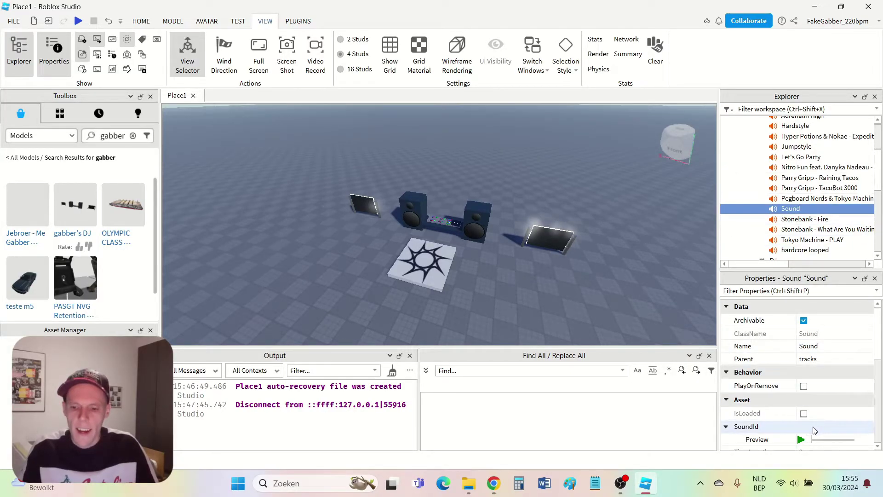
click(813, 427)
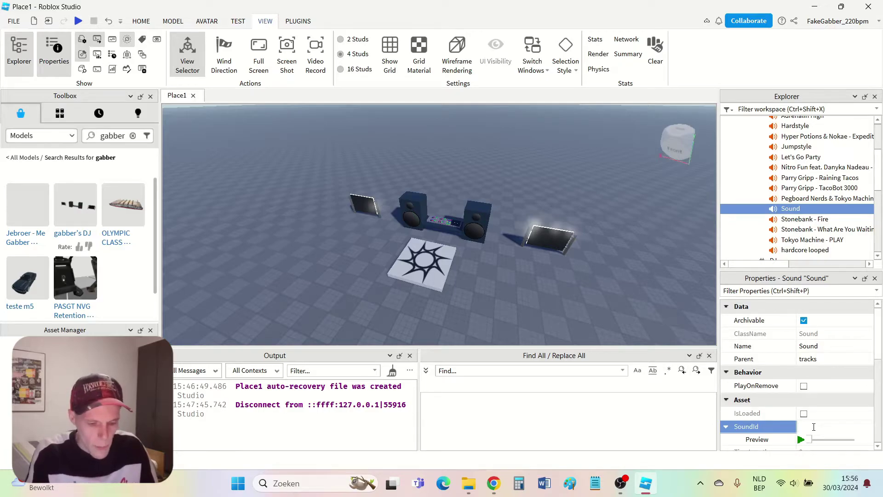
right_click(814, 427)
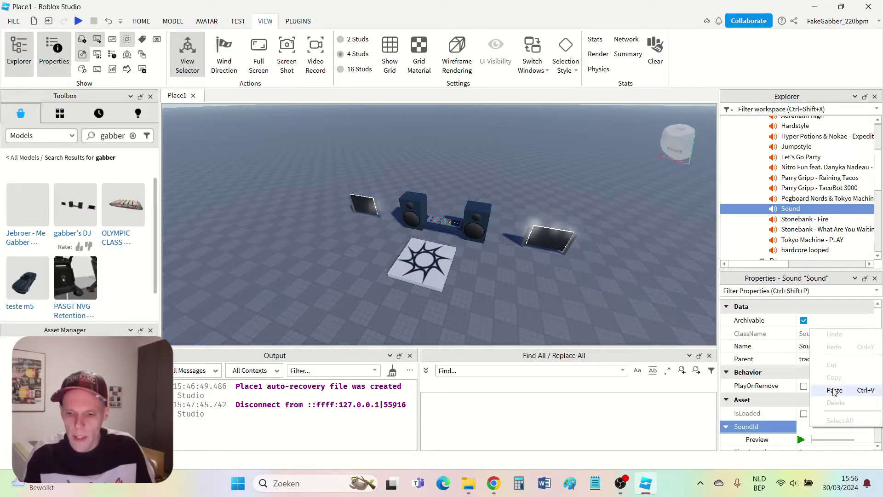
click(835, 390)
key(Return)
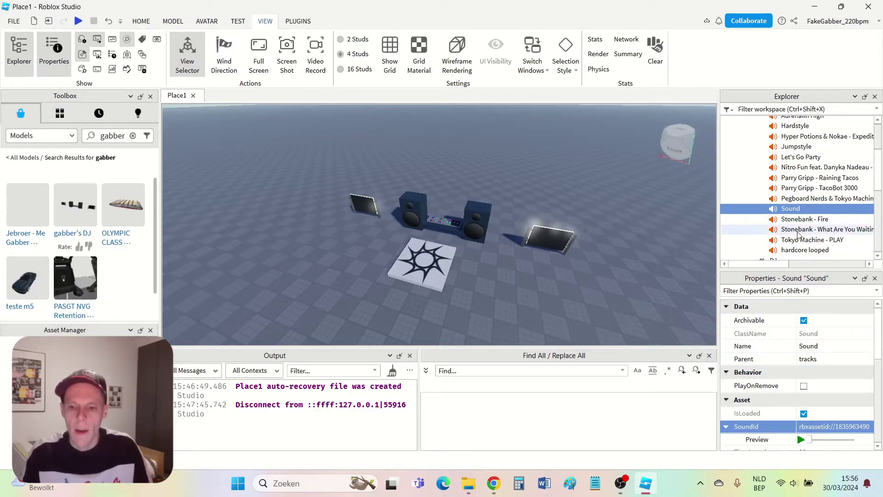
Rename the new Sound object as Dream Computer
click(812, 348)
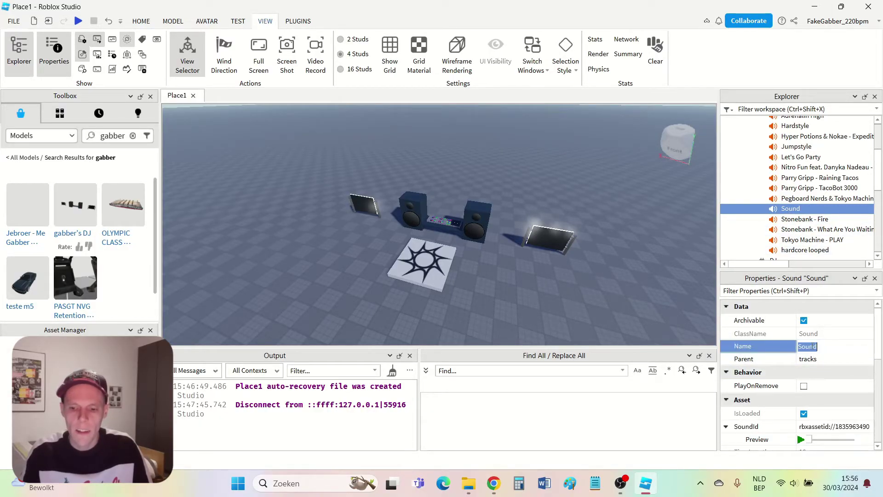
text(Dream Computer)
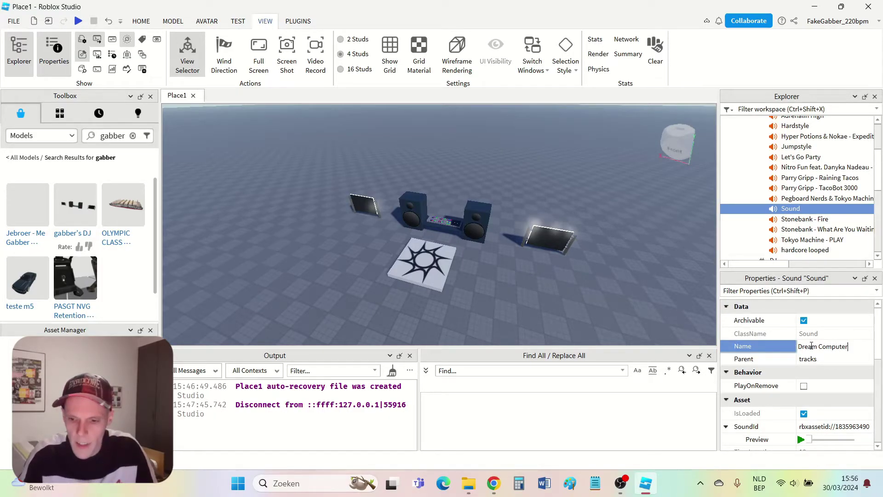
key(Return)
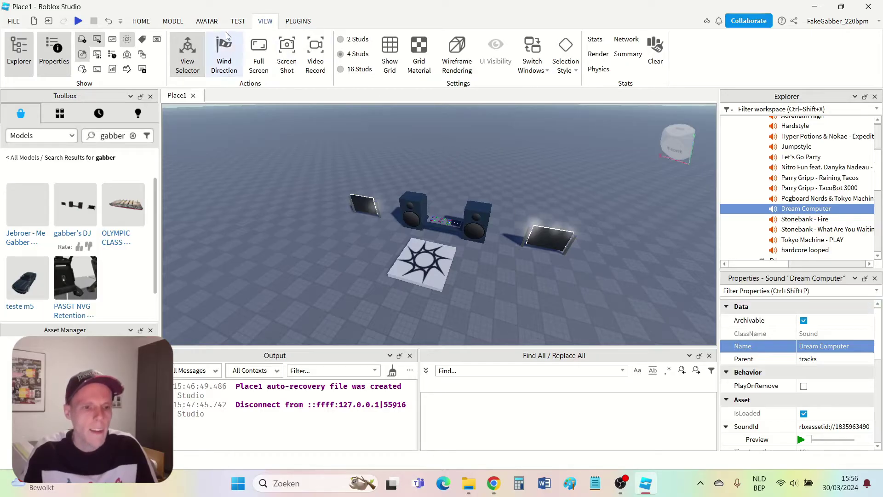
Start a play test and walk the avatar behind the DJ booth's control panel
click(141, 21)
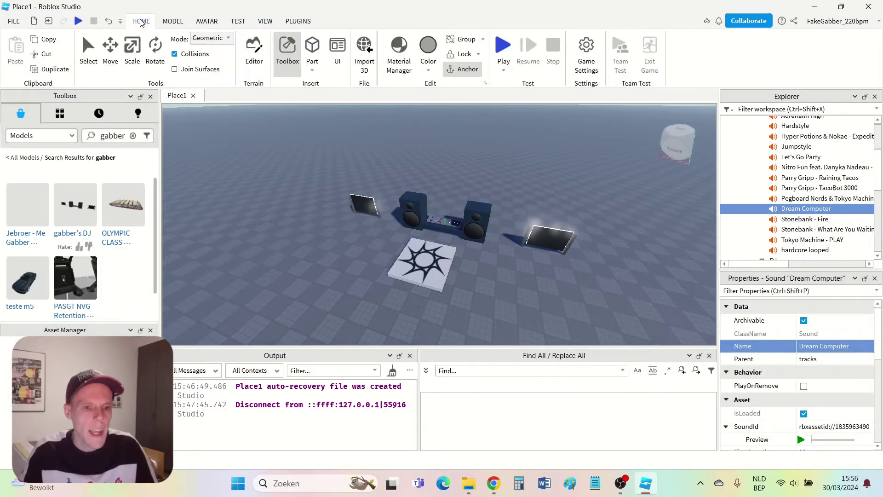
click(504, 46)
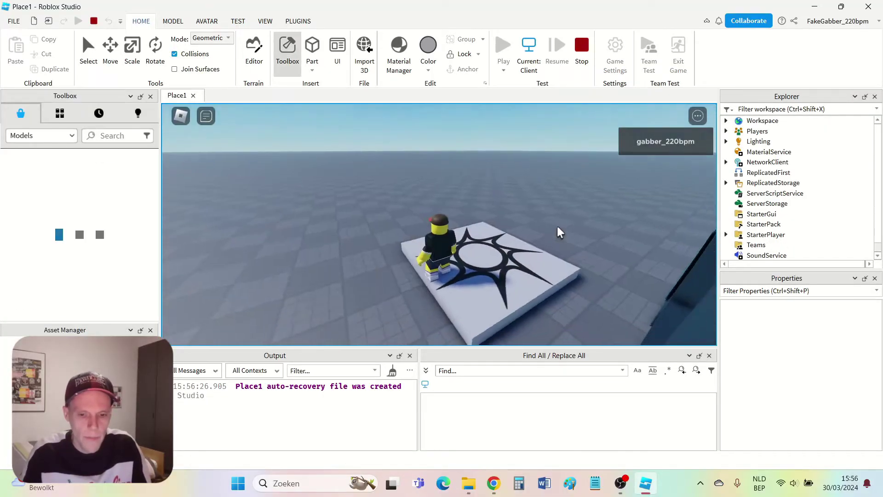
key(w)
right_drag(496, 229, 528, 240)
key(w)
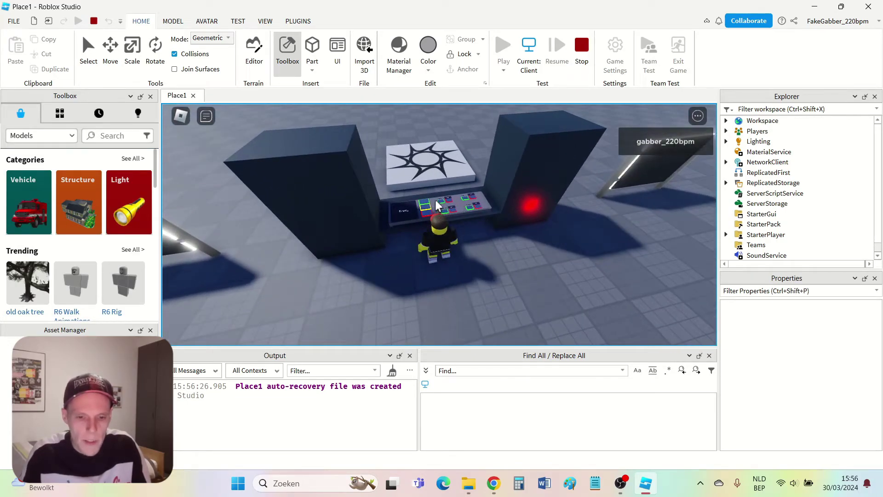
Open the DJ booth's preset song list and play the Dream Computer track
click(419, 202)
scroll(423, 150, down, 5)
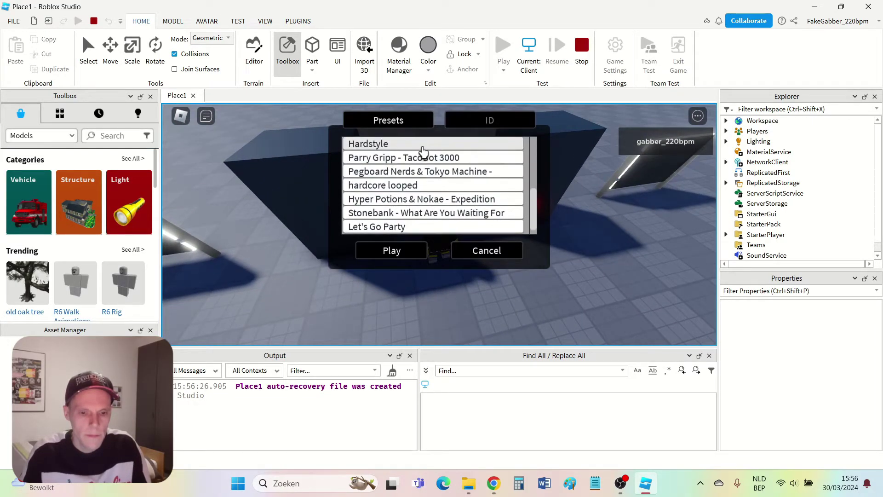
scroll(430, 171, up, 5)
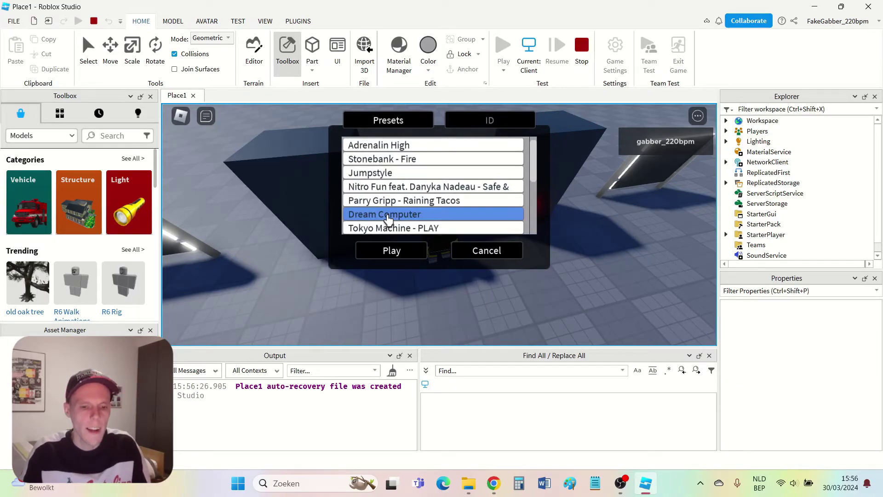
click(392, 250)
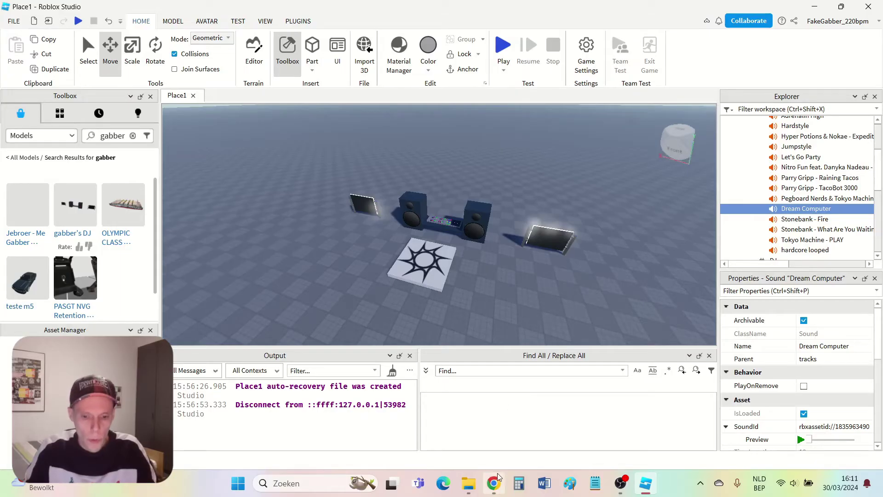
Switch to Chrome and open the Audio category of the development items in the Creator Hub dashboard
click(497, 487)
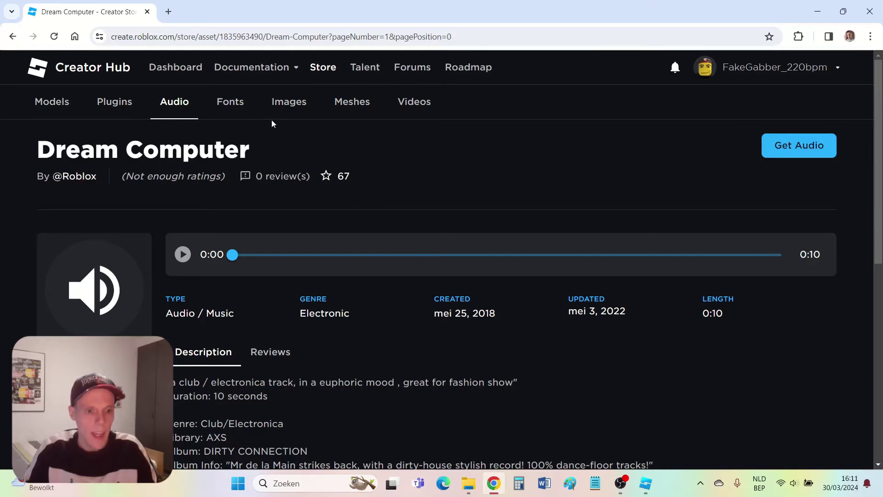
click(178, 74)
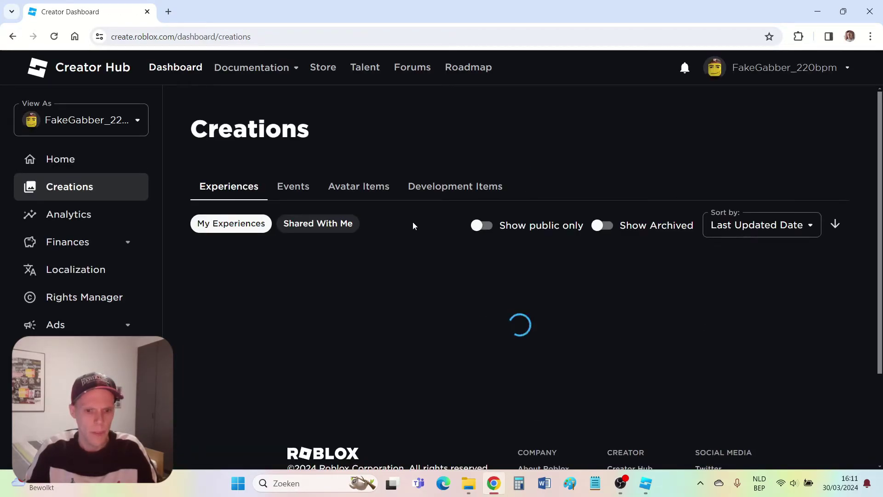
click(438, 193)
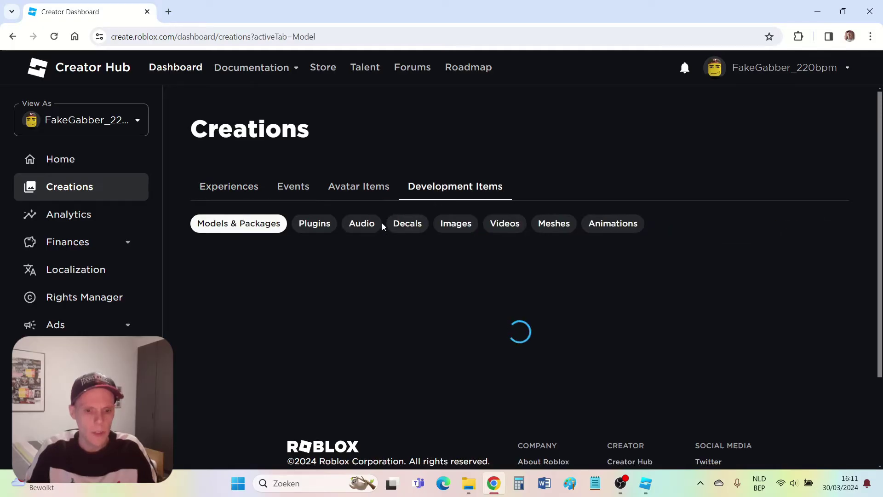
click(360, 230)
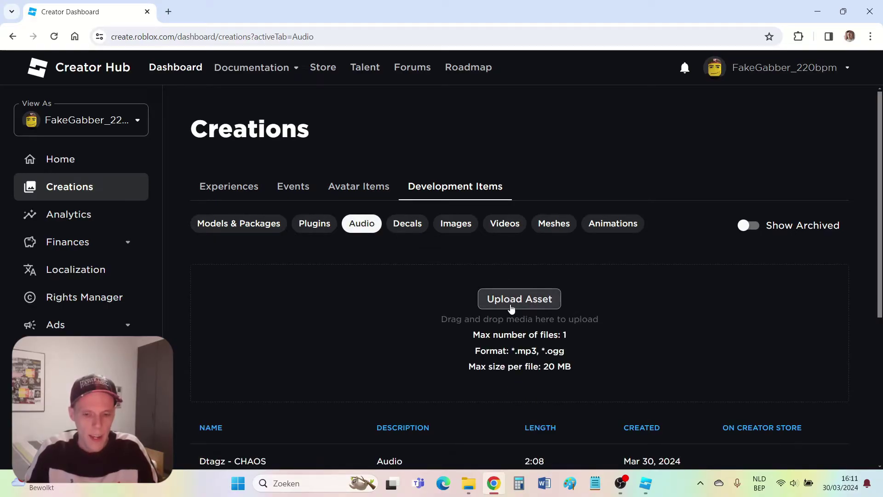
Start a new audio asset upload and choose the MP3 file Dtagz - CHAOS from the Downloads folder
click(512, 306)
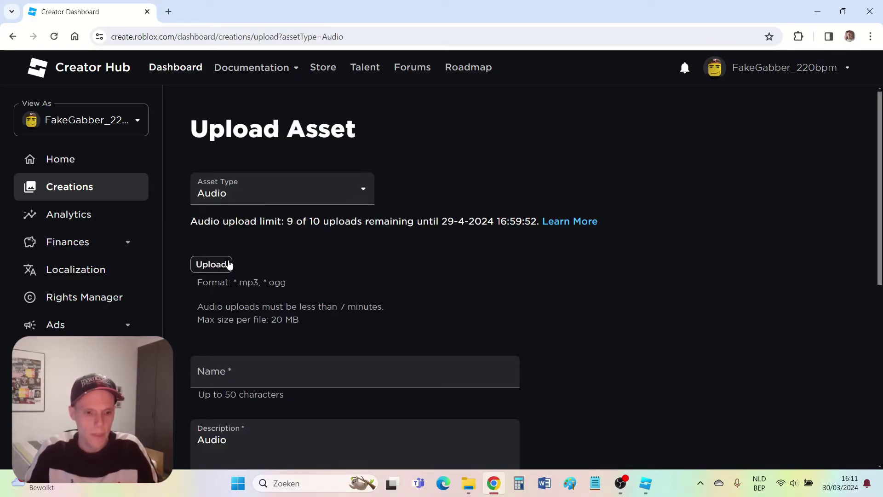
click(205, 269)
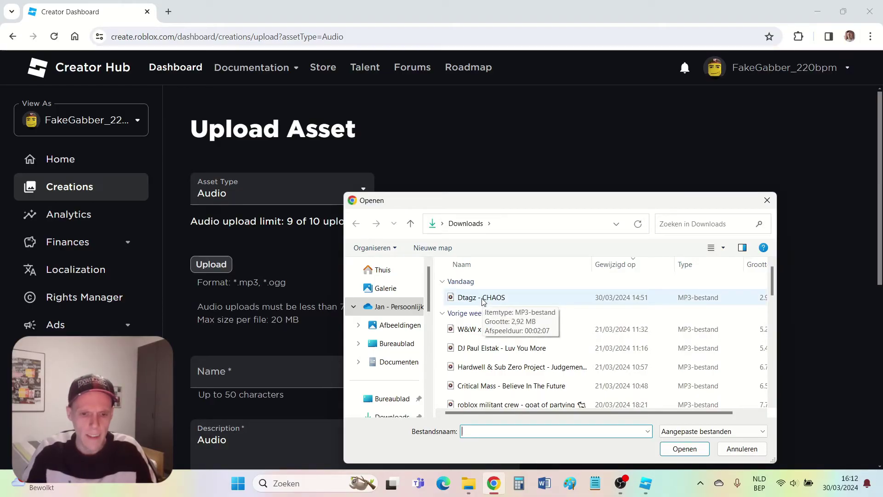
click(483, 298)
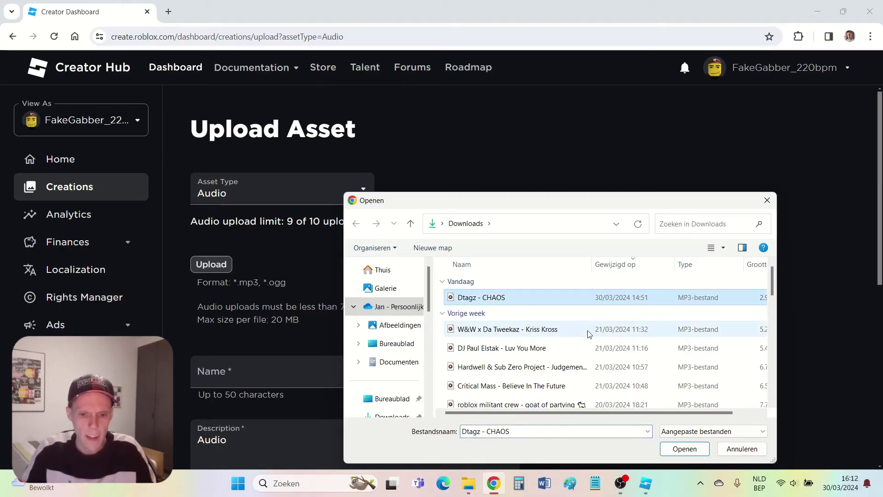
click(684, 448)
scroll(302, 269, down, 3)
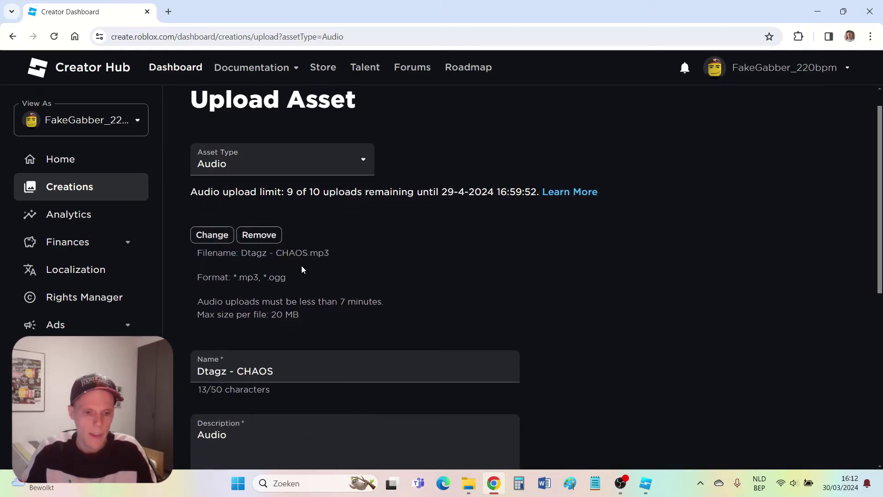
scroll(302, 271, down, 2)
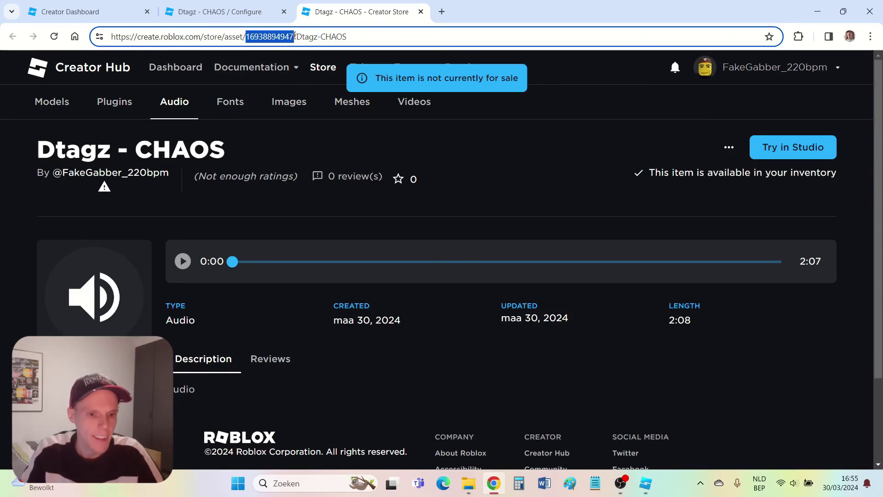
right_click(286, 37)
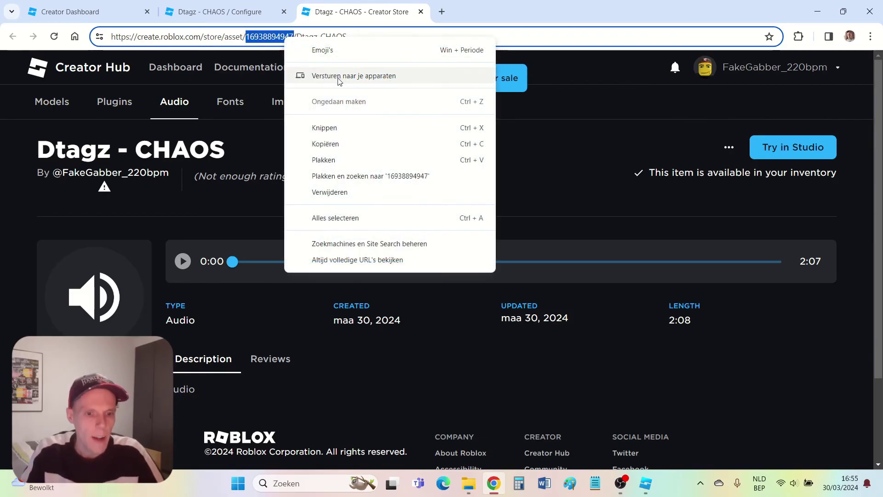
click(327, 140)
click(645, 484)
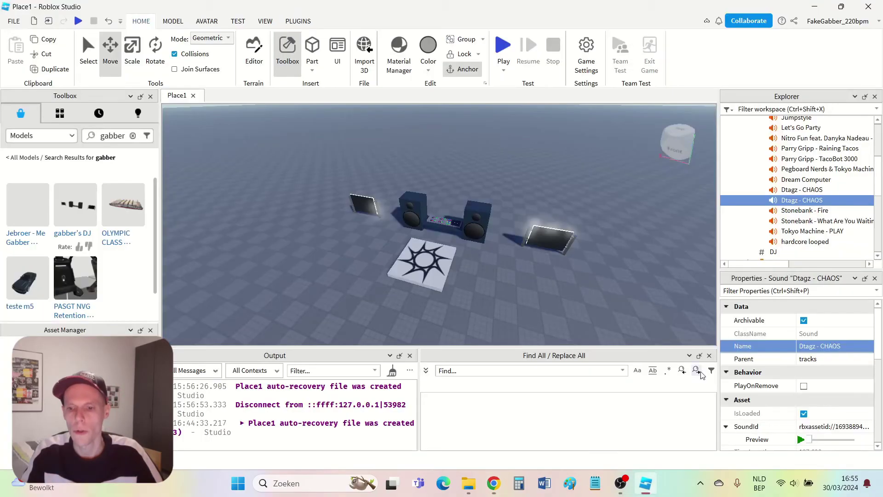
Insert another Sound object into the Radio model's tracks folder
scroll(803, 193, up, 3)
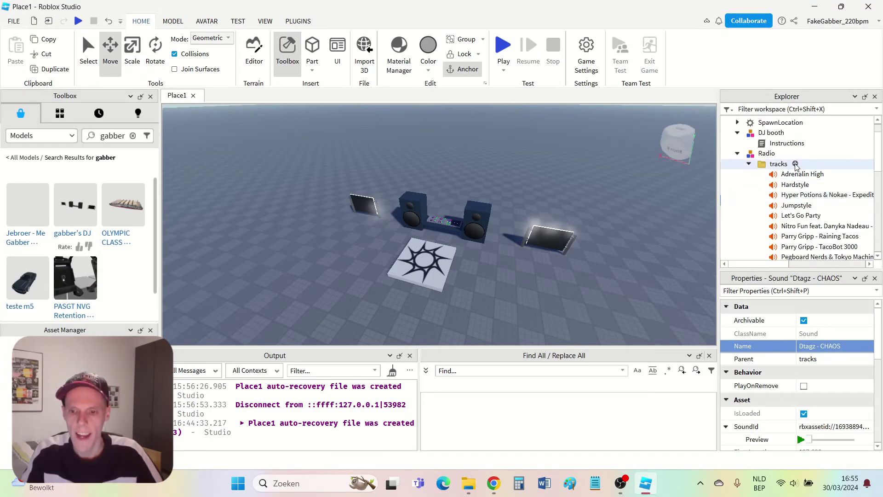
click(795, 164)
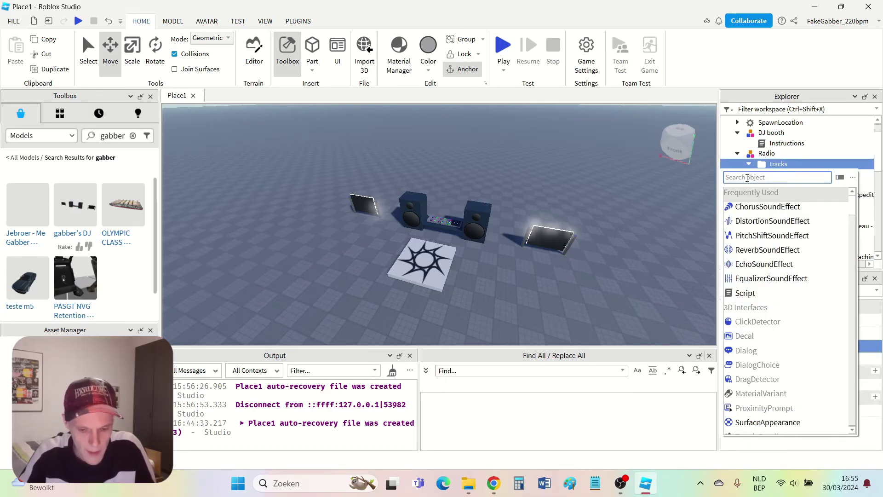
text(Sound)
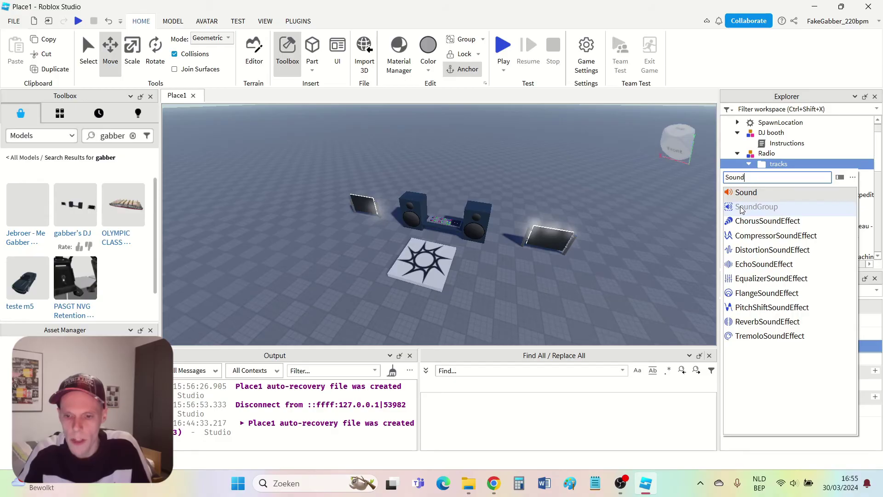
key(Escape)
scroll(808, 184, down, 3)
scroll(808, 183, down, 2)
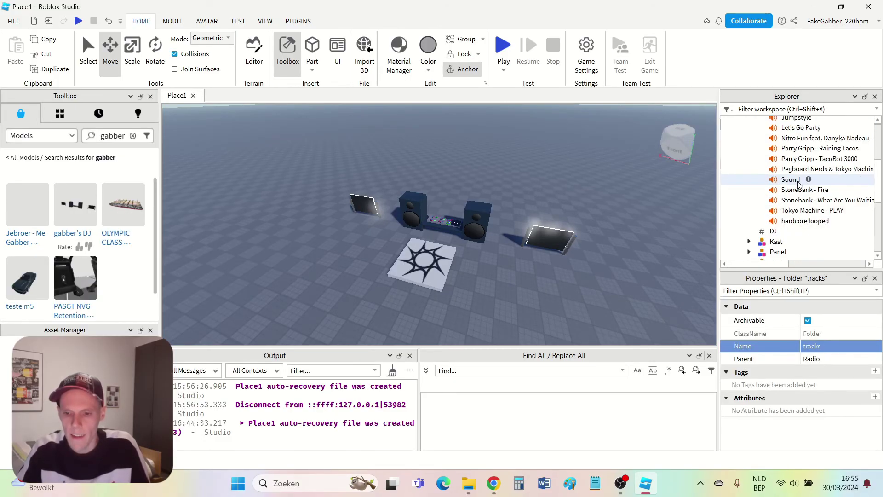
click(799, 181)
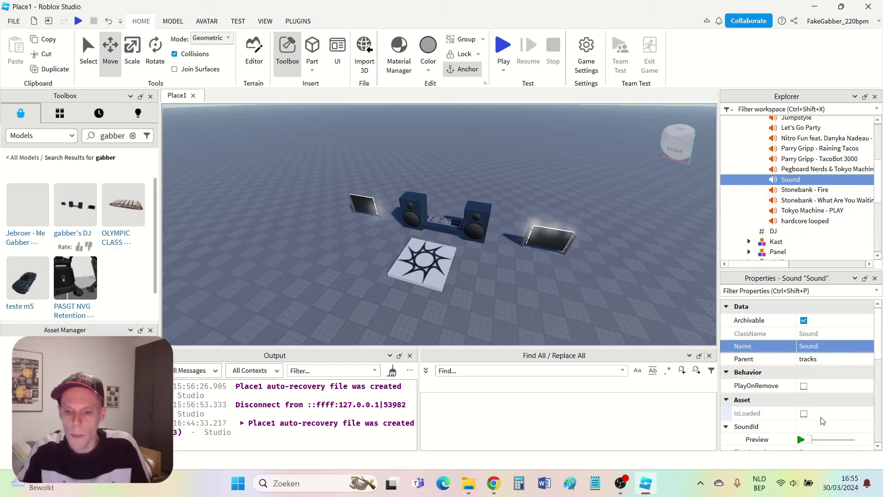
click(809, 430)
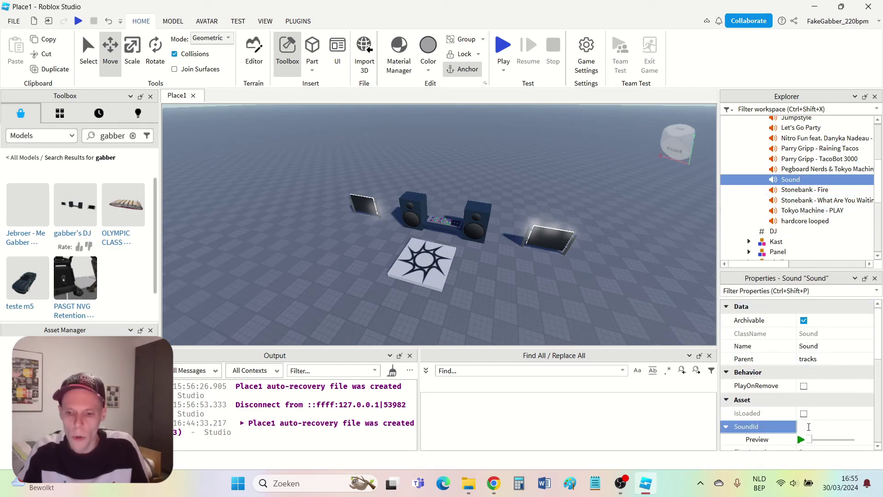
right_click(808, 426)
click(830, 392)
key(Return)
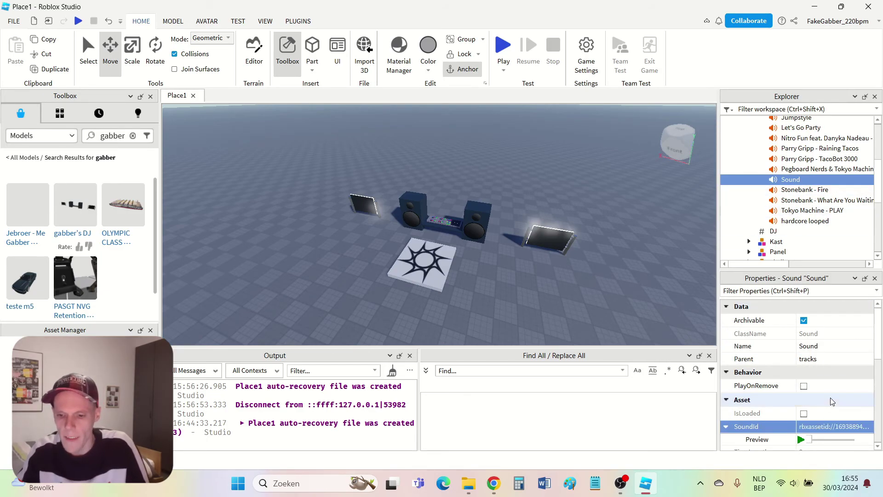
click(812, 346)
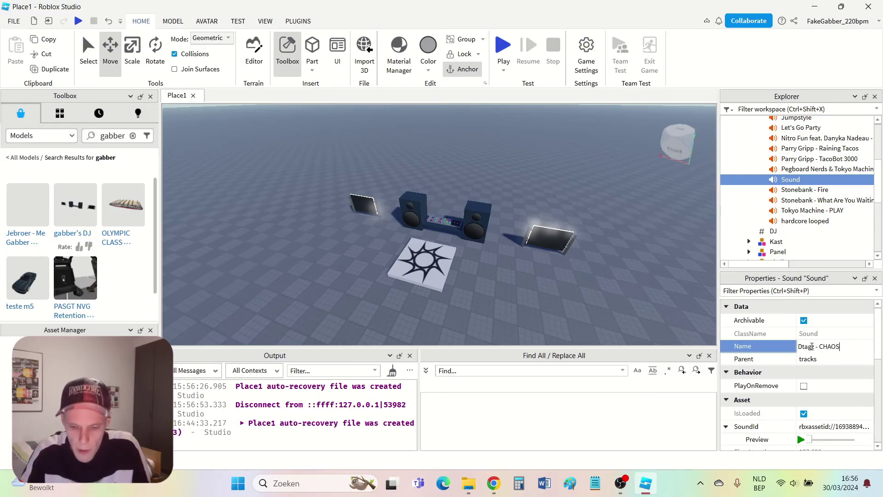
key(Return)
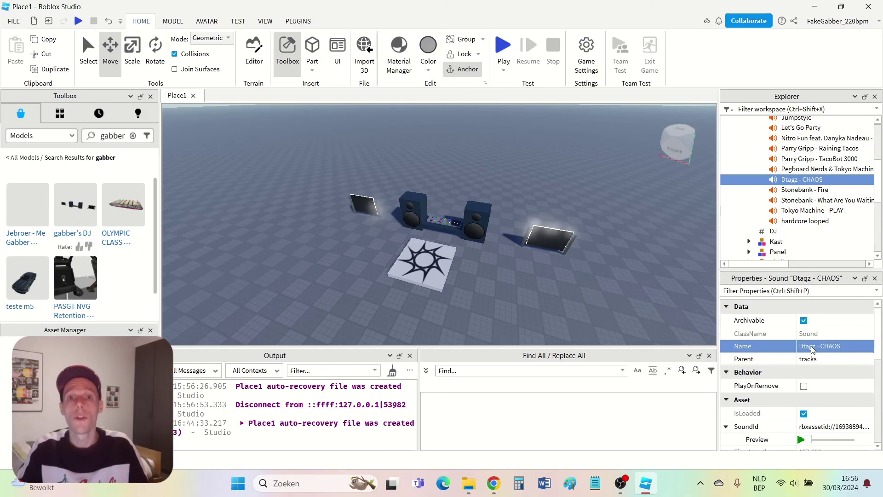